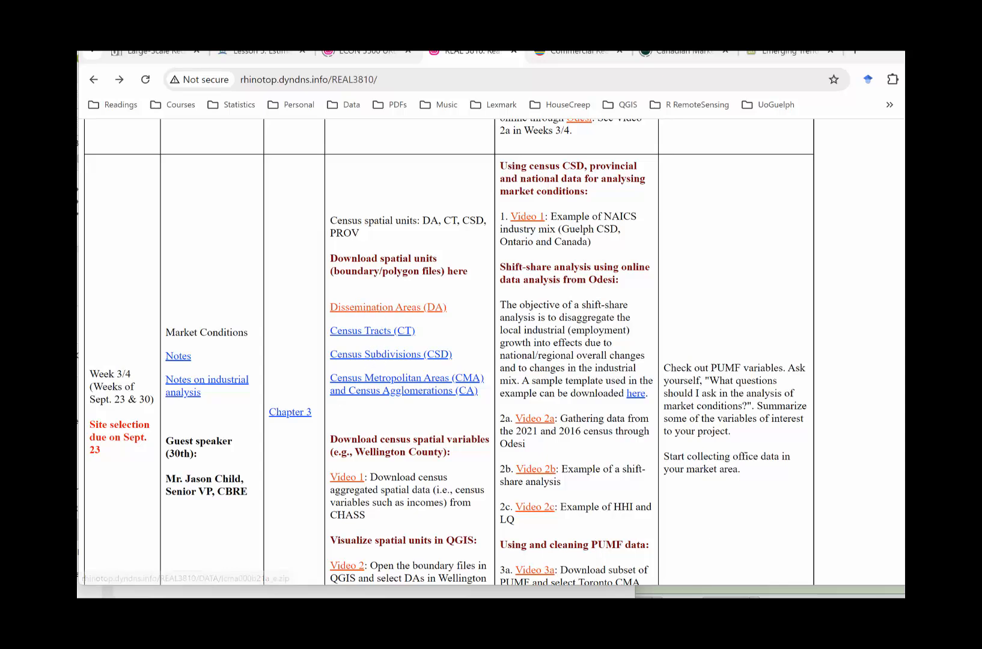
# Switch to QGIS and add the shapefile lcsd000b21a_e.shp from the 2021 census boundary folder 4_CSD to the map.
pyautogui.click(637, 619)
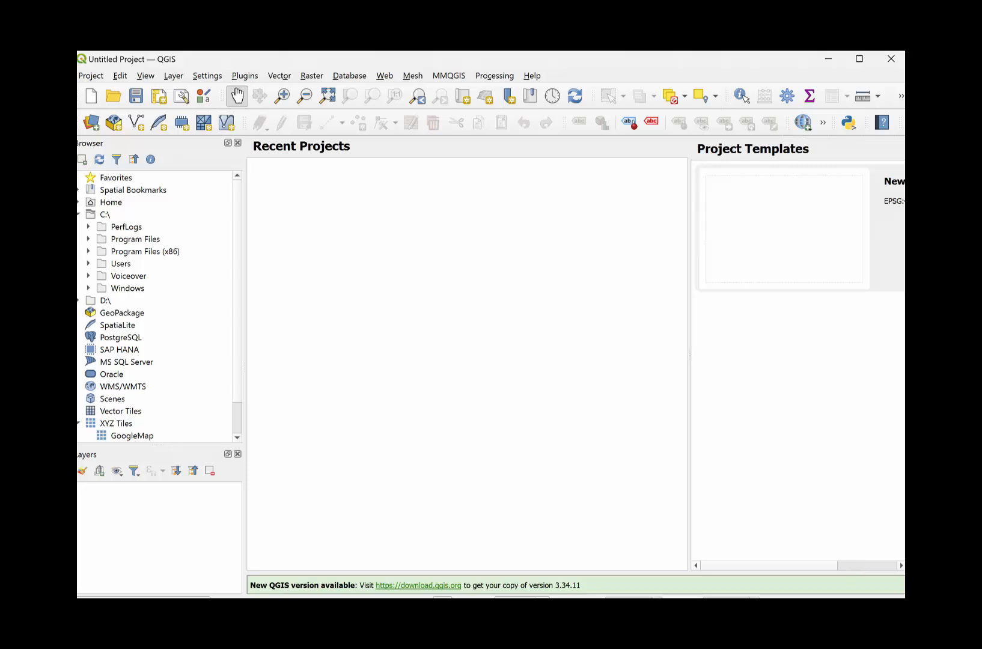
pyautogui.click(63, 271)
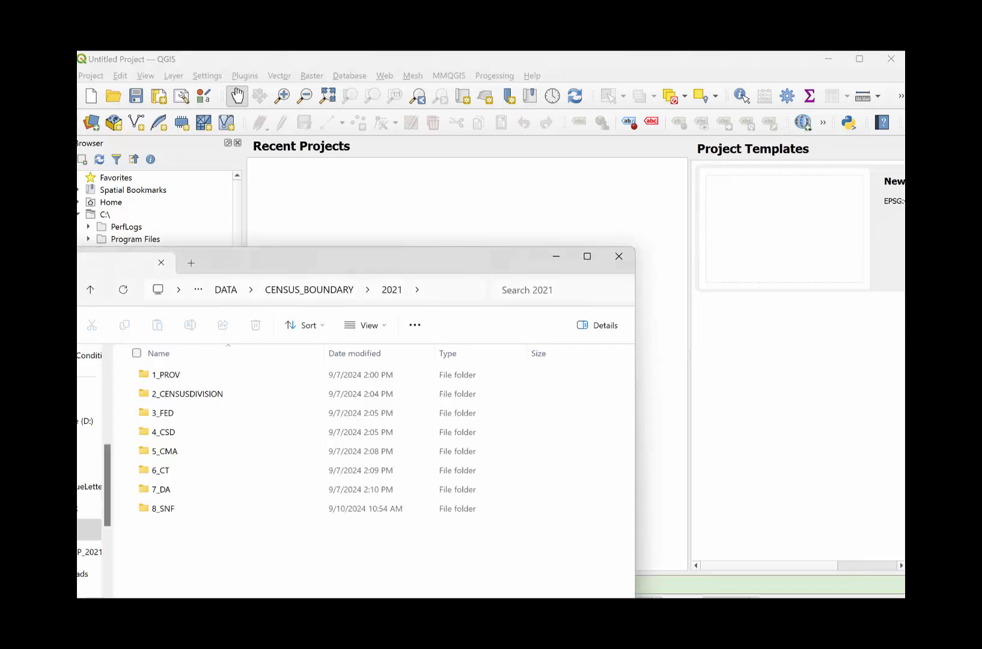
pyautogui.doubleClick(163, 442)
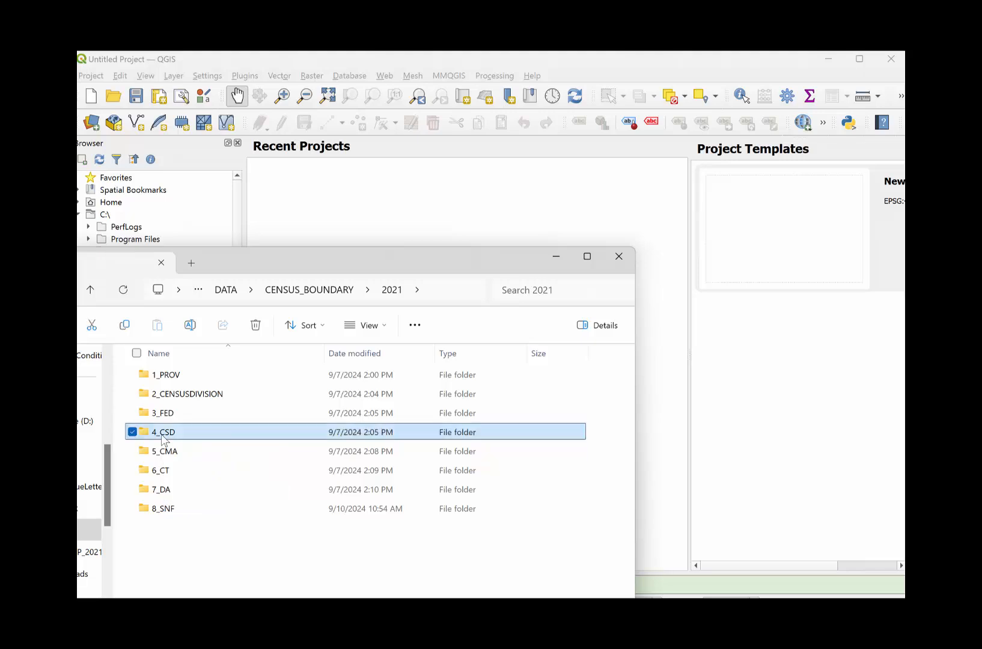
pyautogui.doubleClick(183, 375)
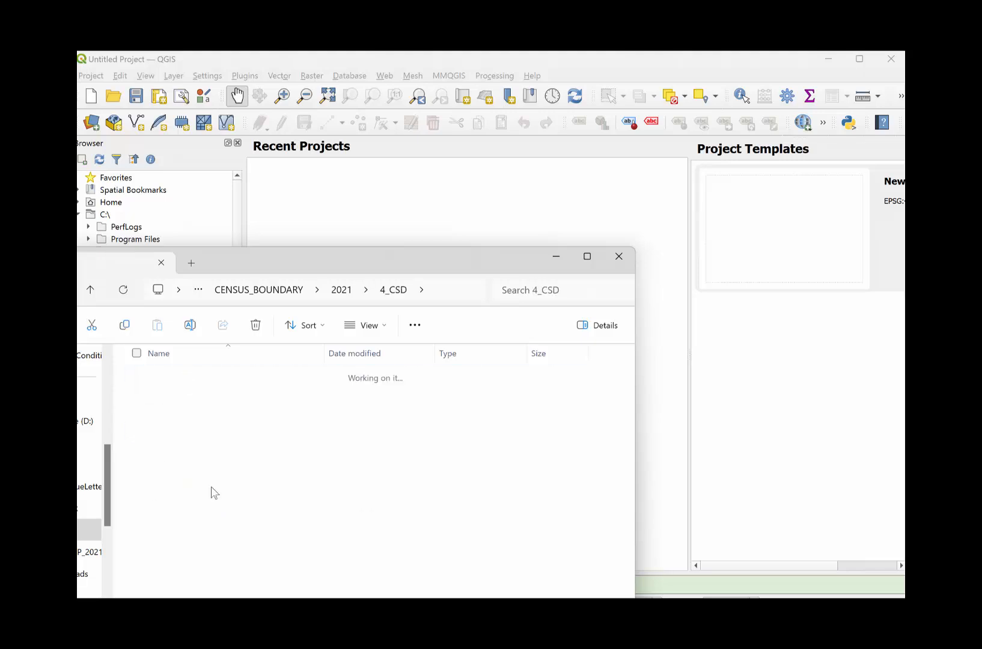
pyautogui.click(214, 414)
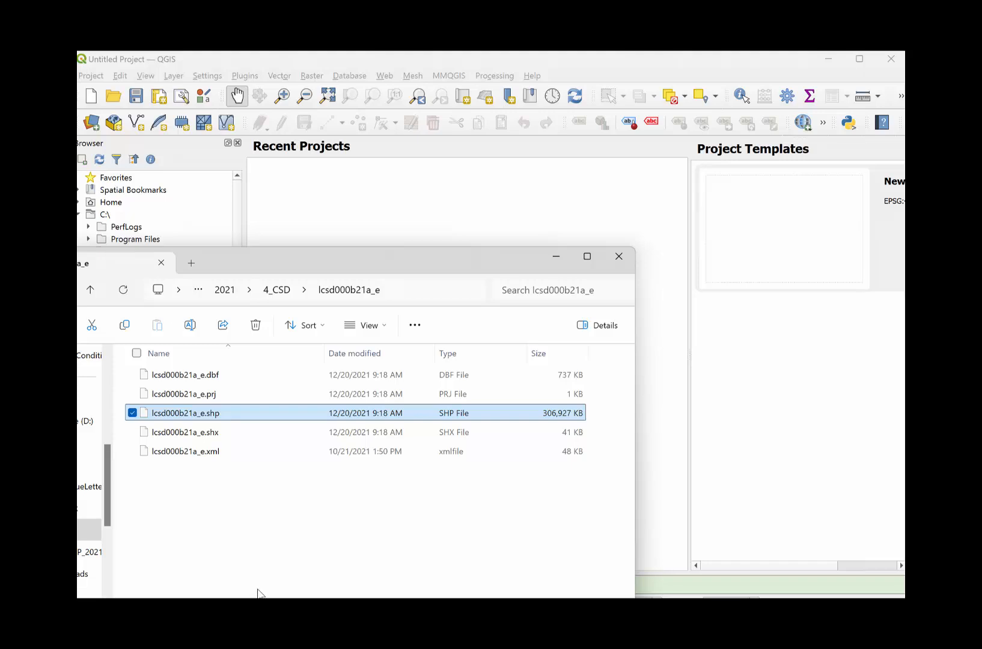
pyautogui.moveTo(191, 413); pyautogui.dragTo(416, 207)
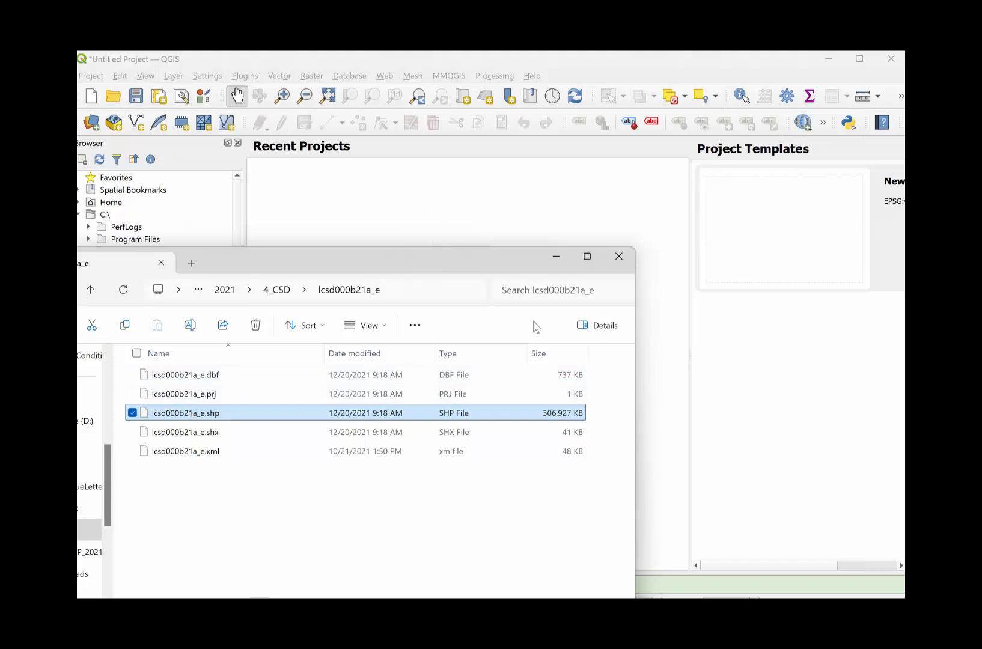
pyautogui.click(556, 258)
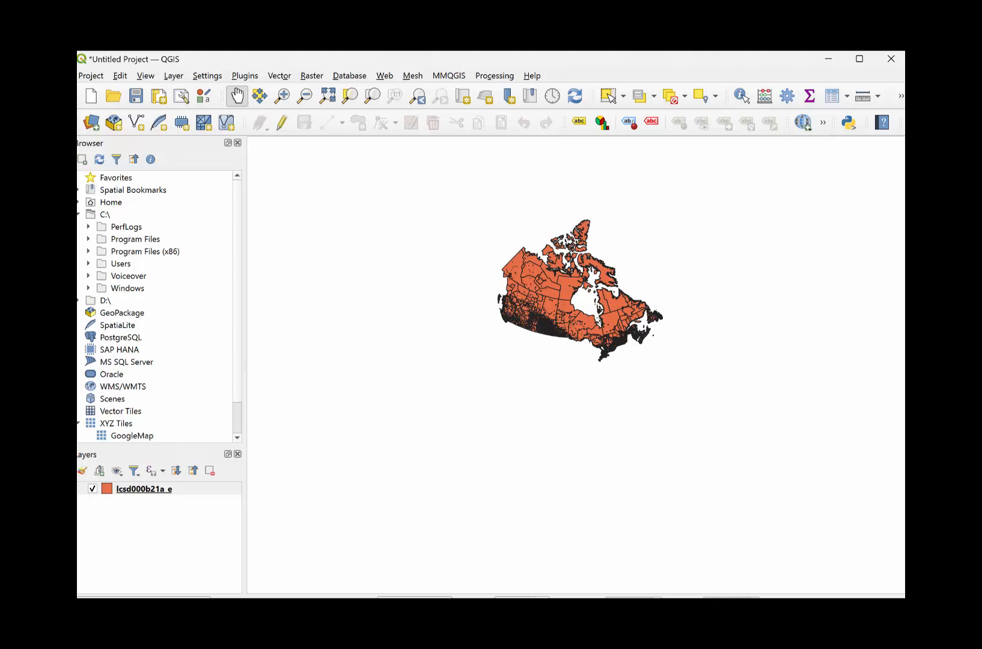
pyautogui.moveTo(601, 636)
pyautogui.moveTo(662, 636)
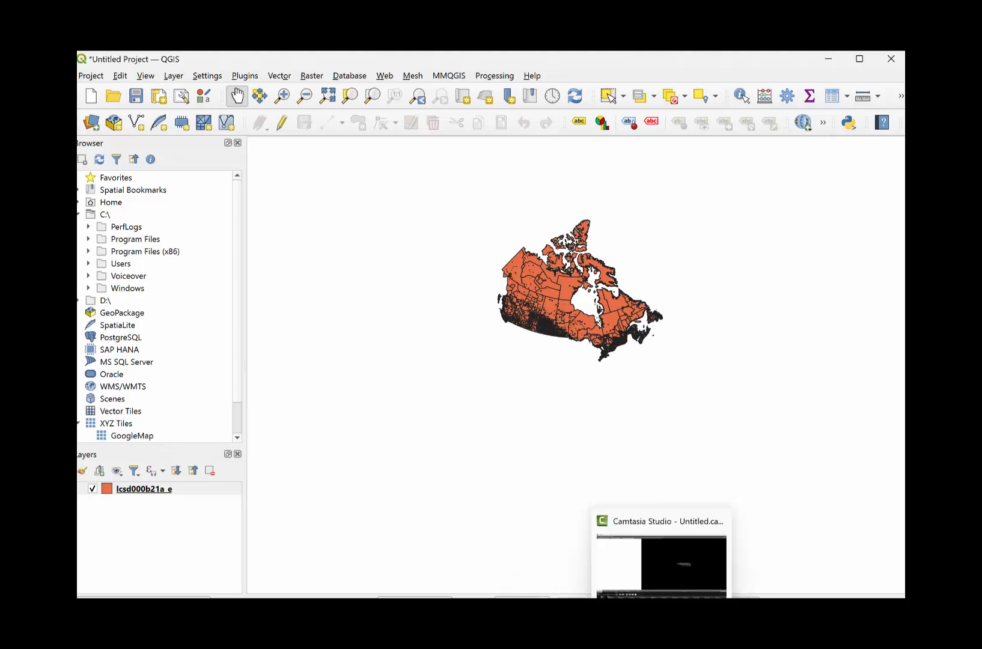
# Examine the fields in the attribute table of the lcsd000b21a_e layer, and close the table.
pyautogui.rightClick(142, 492)
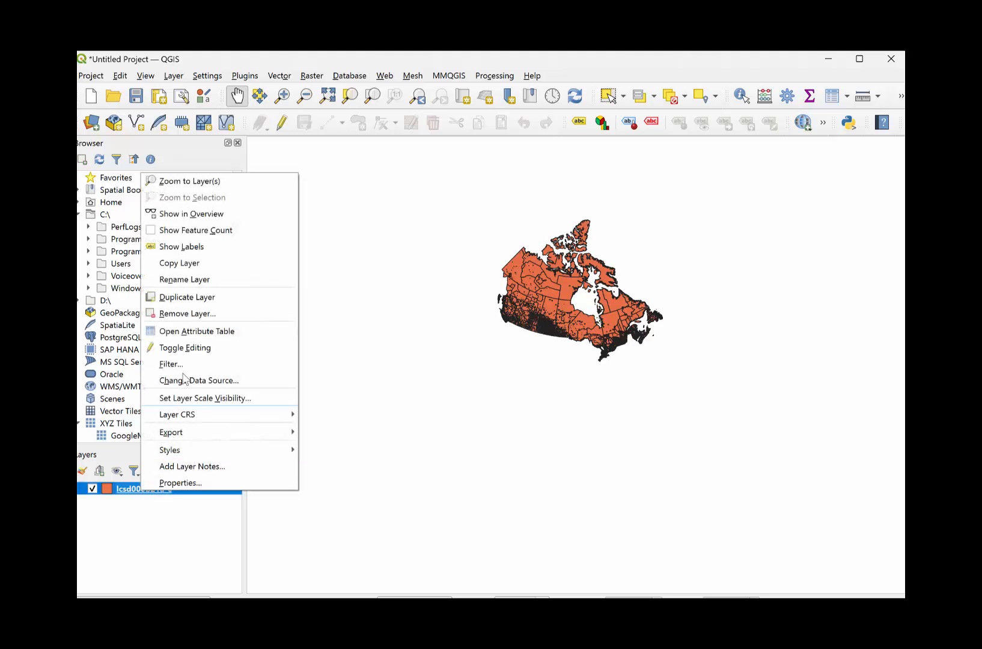
pyautogui.click(201, 331)
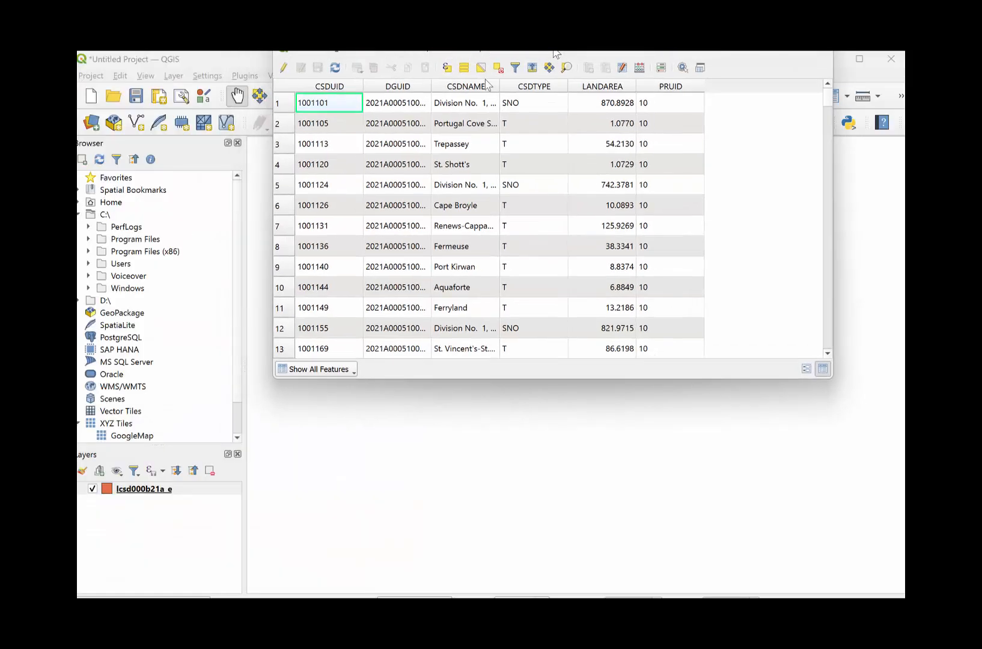
pyautogui.moveTo(562, 48); pyautogui.dragTo(430, 96)
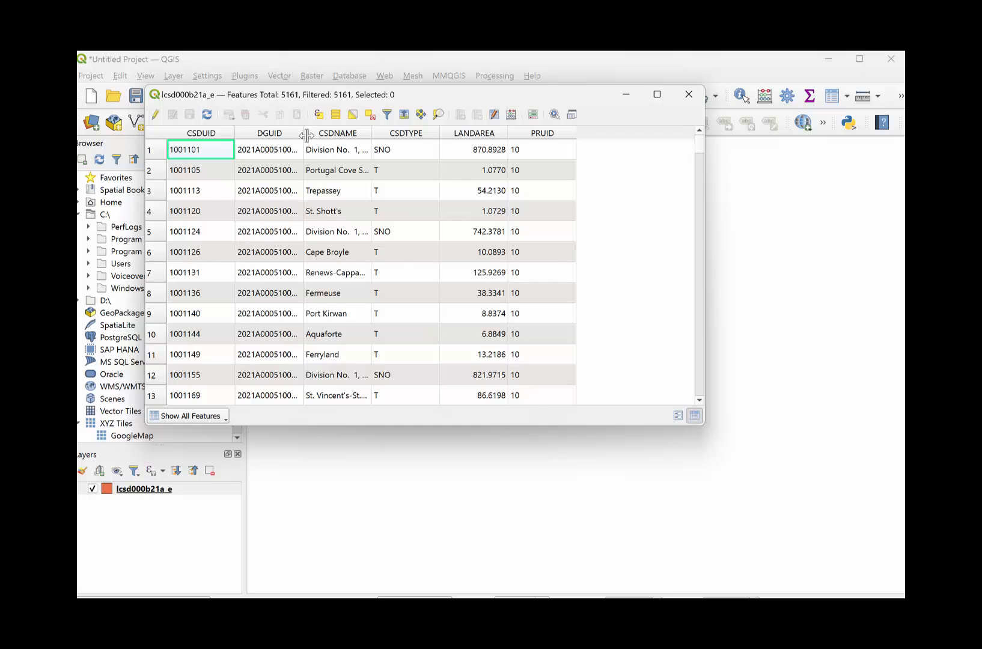
pyautogui.click(688, 95)
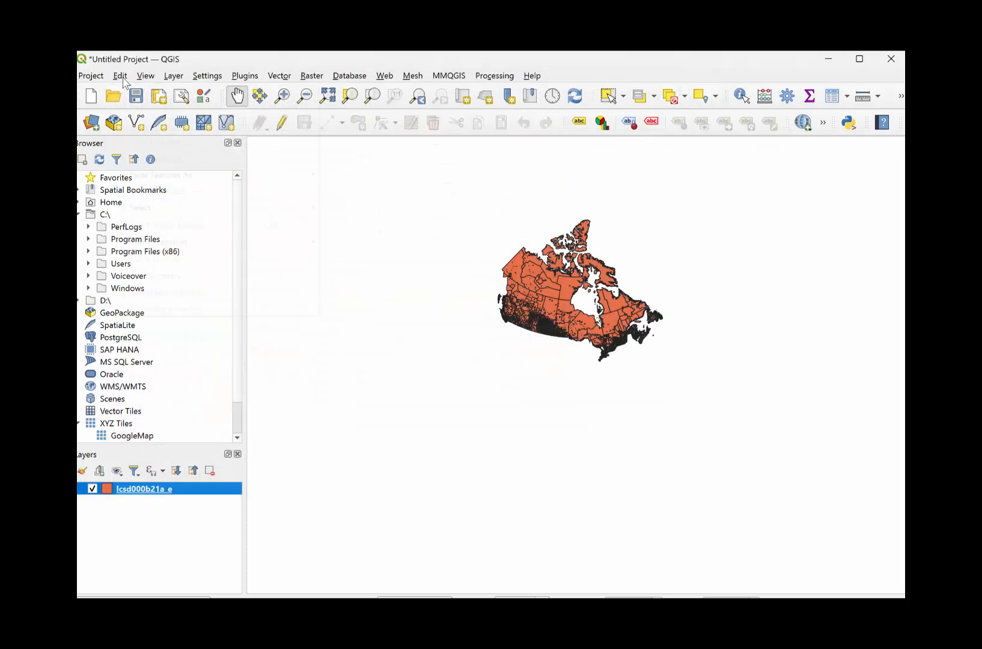
# Select the feature by value in the lcsd000b21a_e layer where CSDNAME is equal to Guelph.
pyautogui.click(123, 77)
pyautogui.moveTo(203, 208)
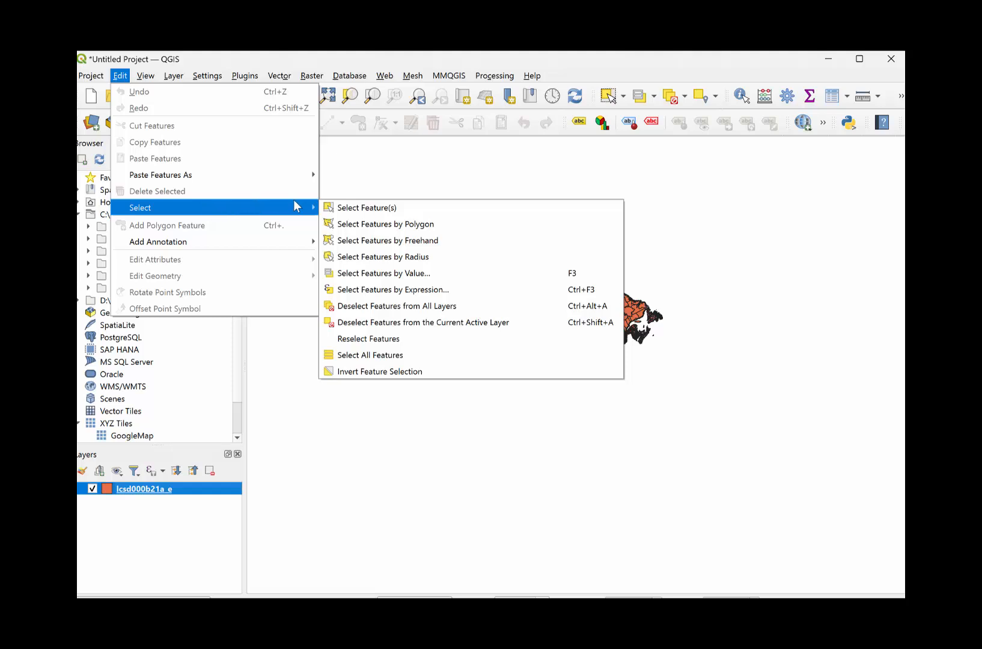
pyautogui.click(394, 274)
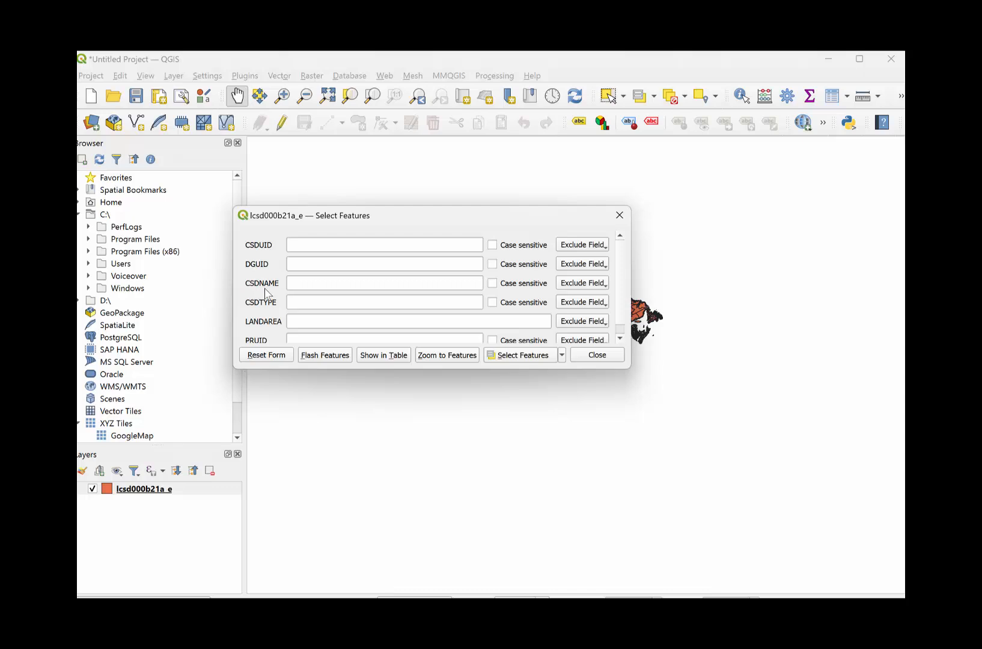
pyautogui.click(293, 284)
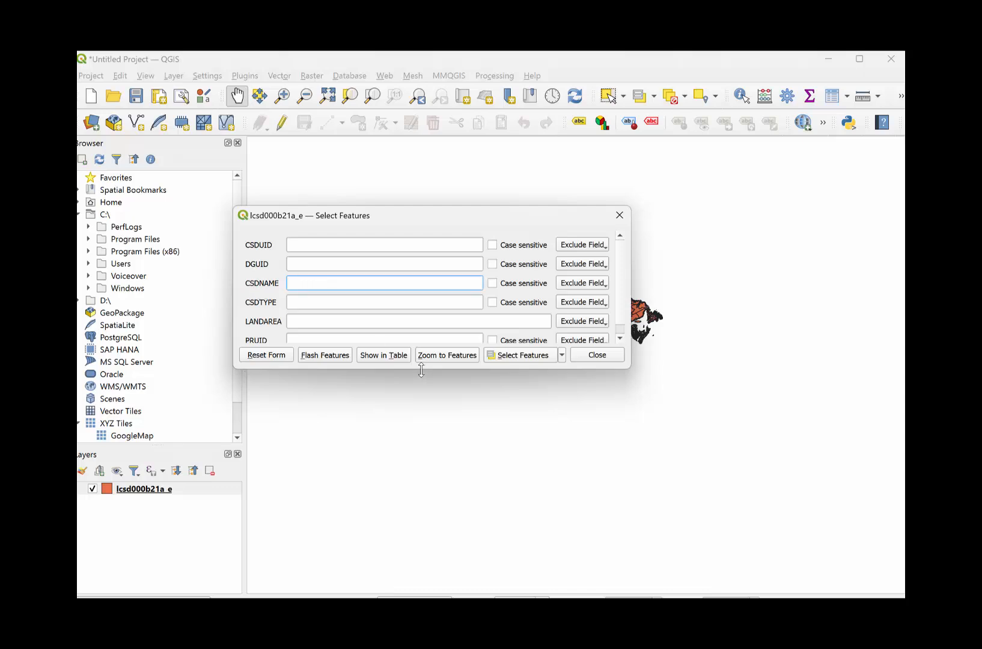
pyautogui.click(577, 290)
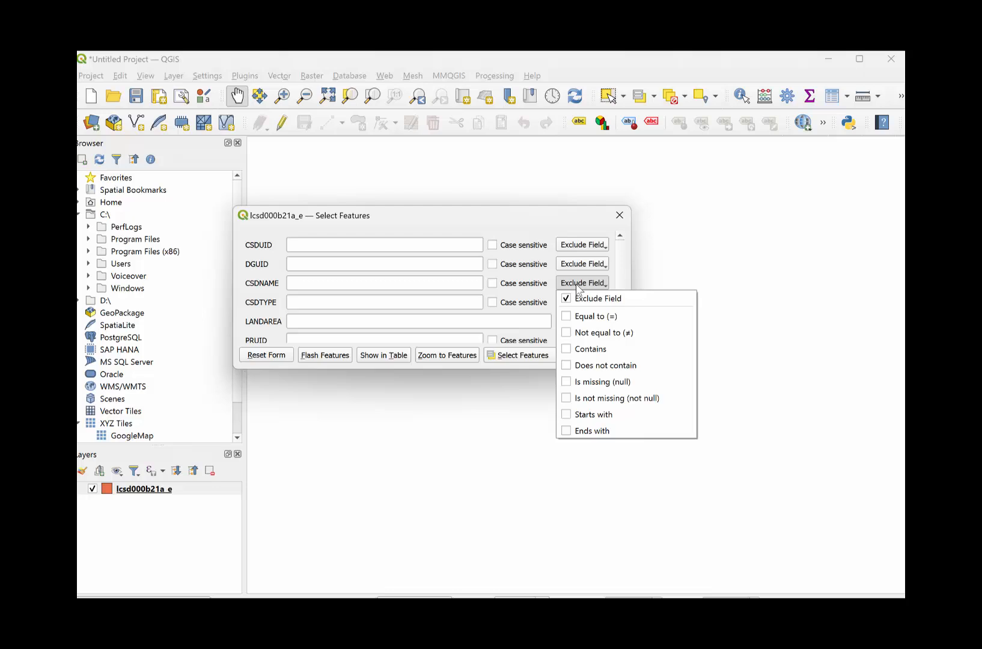
pyautogui.click(579, 318)
pyautogui.click(304, 282)
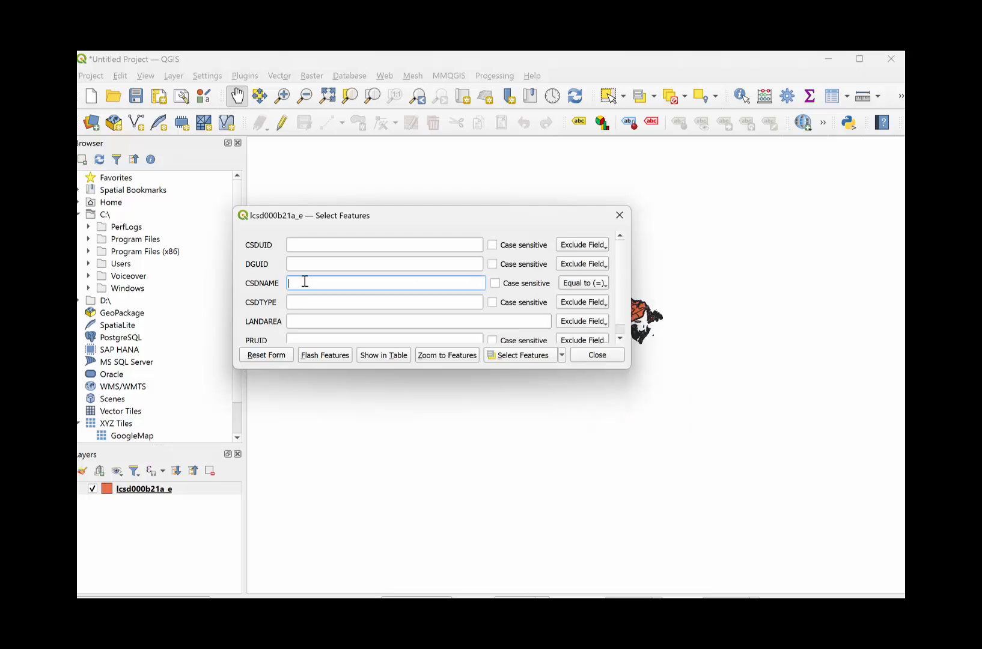
pyautogui.write('Guelph')
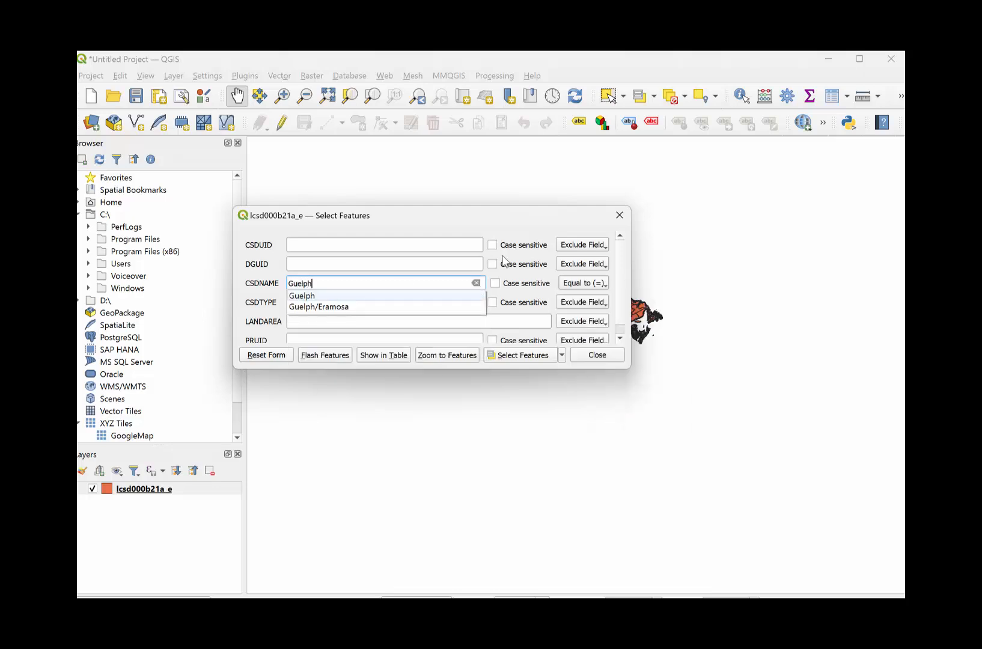
pyautogui.click(314, 297)
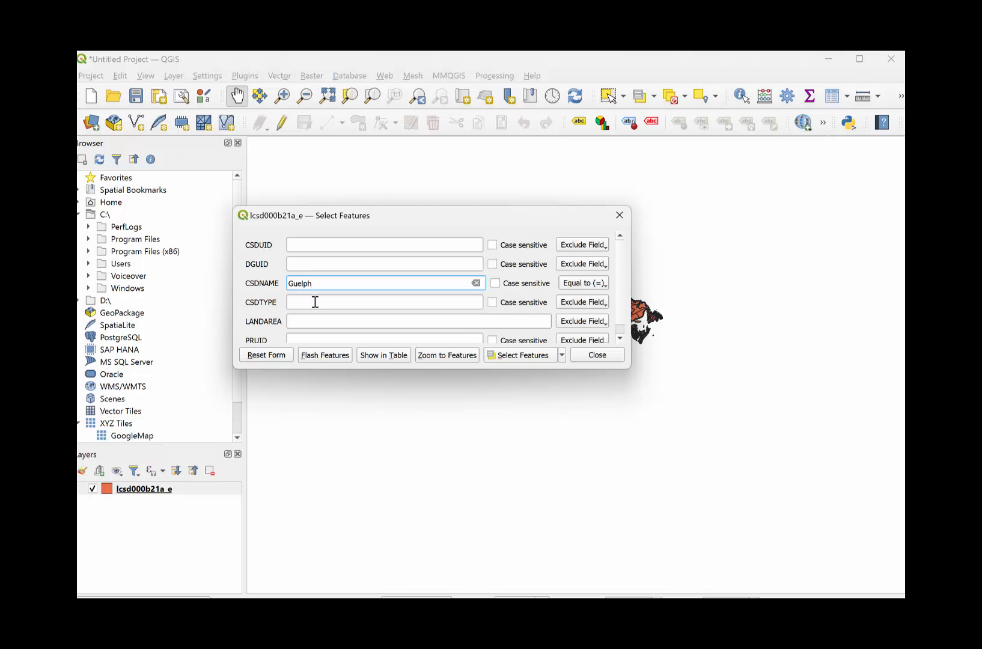
pyautogui.click(529, 357)
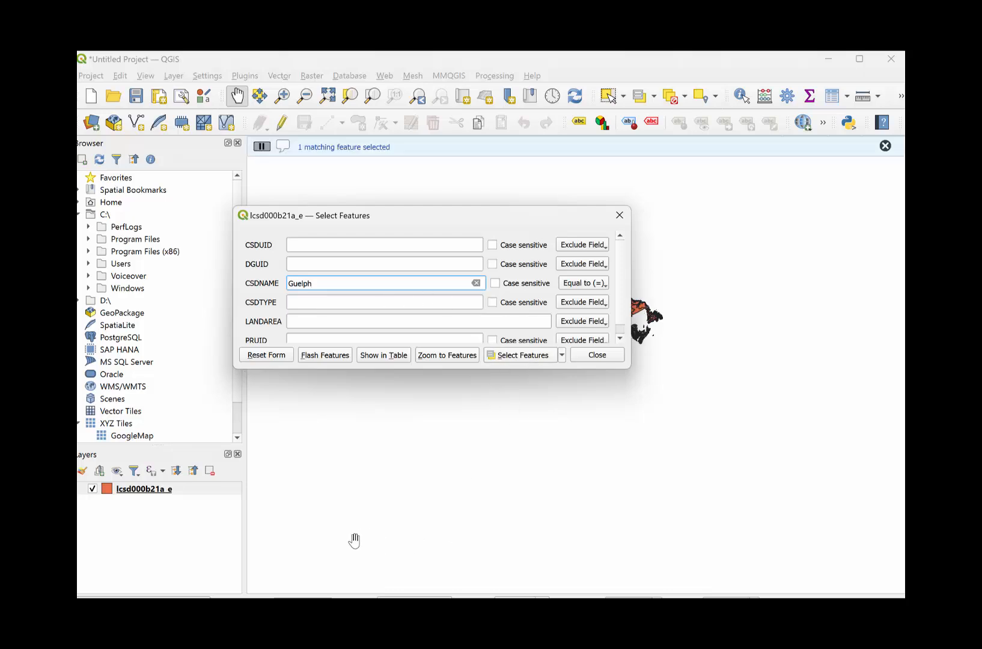
pyautogui.click(619, 214)
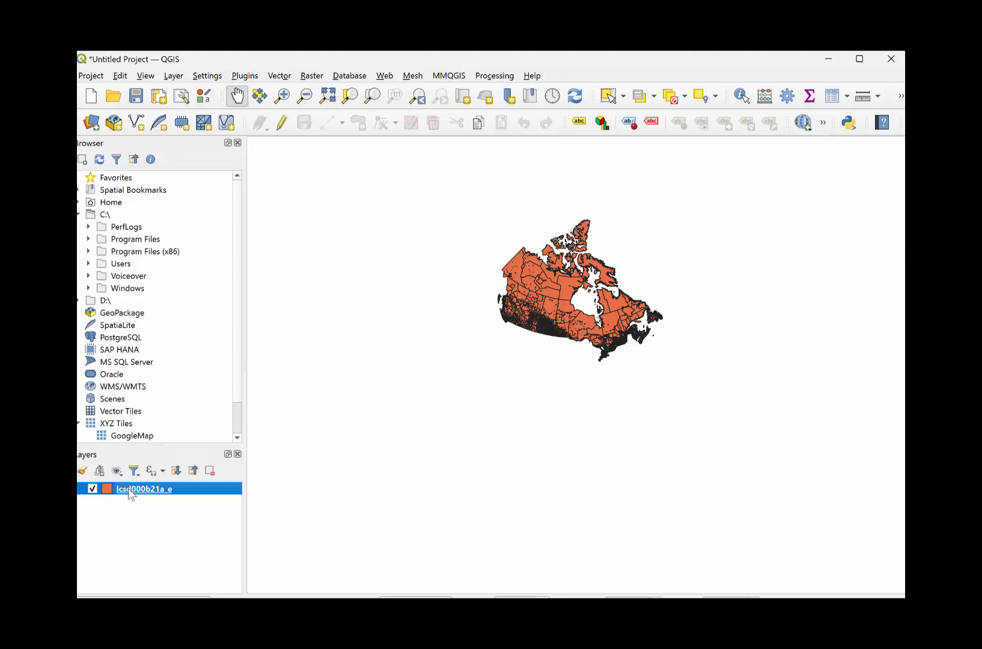
# Export only the selected feature of lcsd000b21a_e as an ESRI Shapefile named GuelphCSD and add it to the map.
pyautogui.moveTo(131, 491)
pyautogui.rightClick(130, 492)
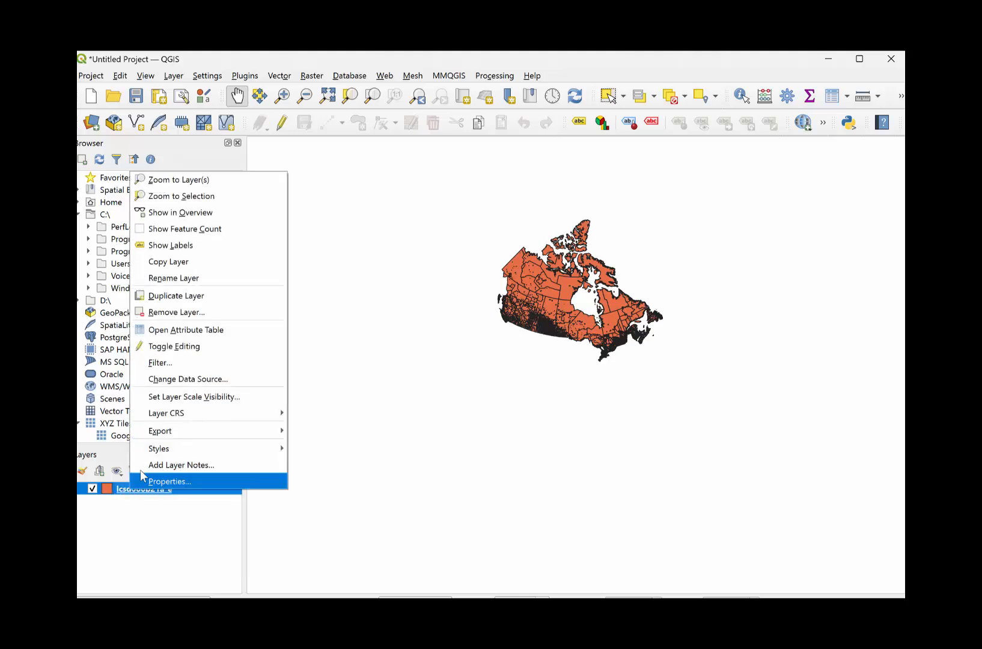
pyautogui.moveTo(169, 439)
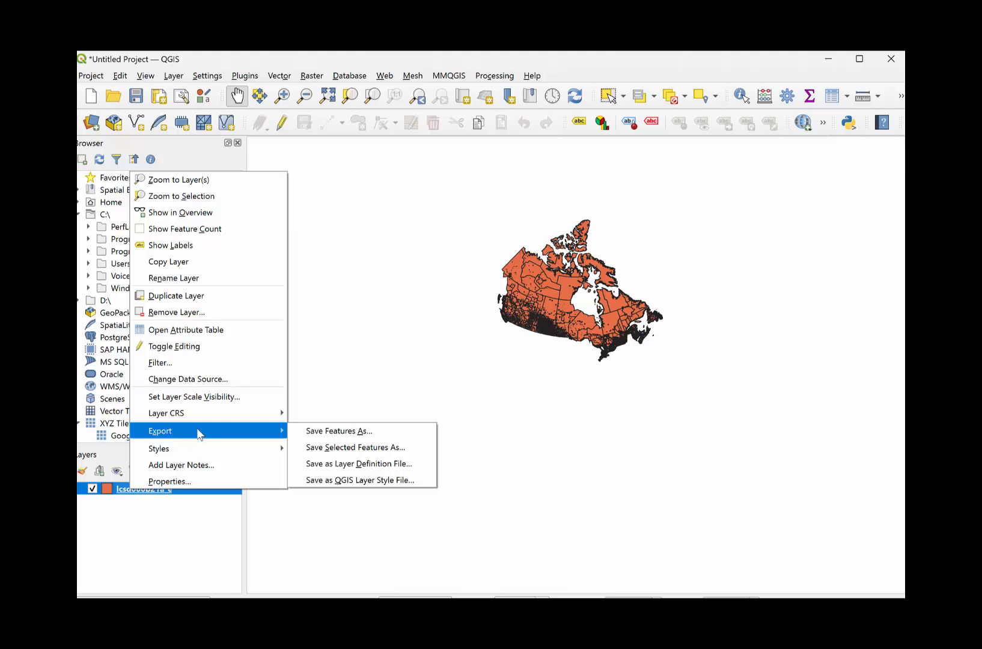
pyautogui.moveTo(250, 431)
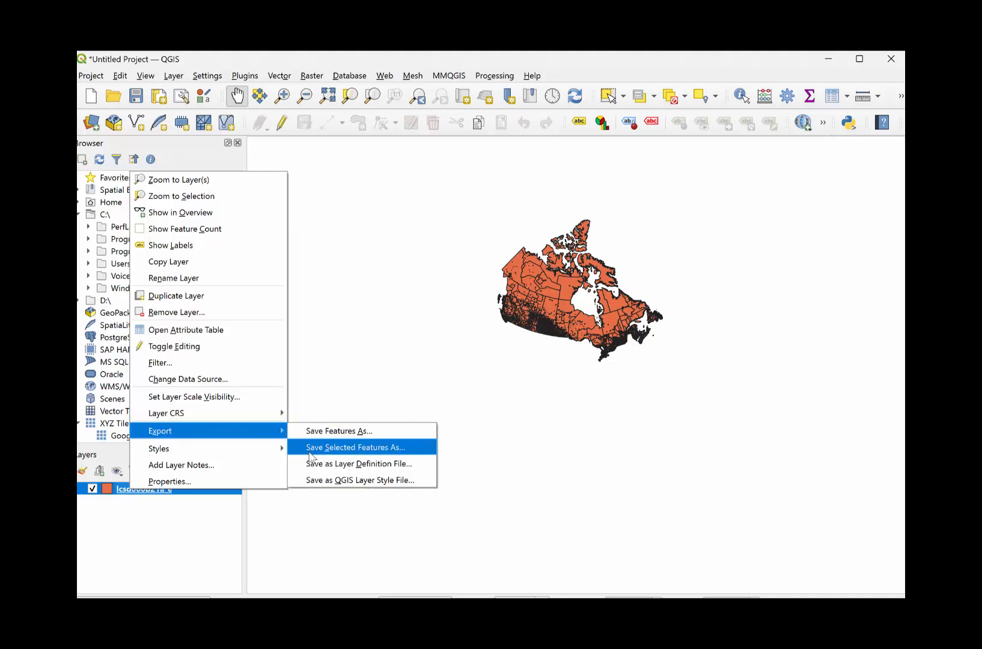
pyautogui.click(310, 452)
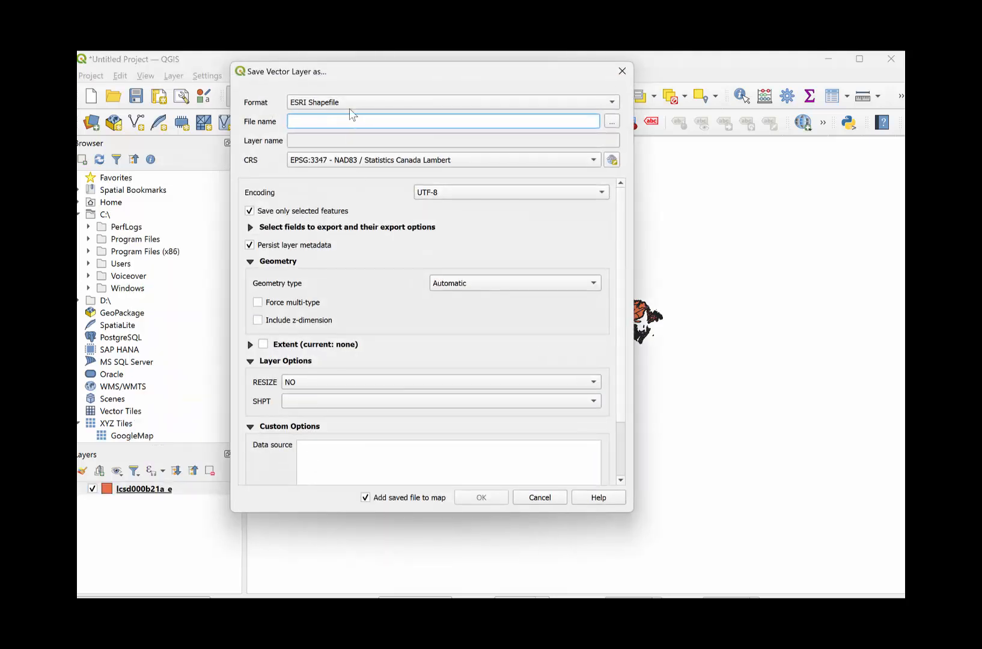
pyautogui.click(344, 101)
pyautogui.click(327, 104)
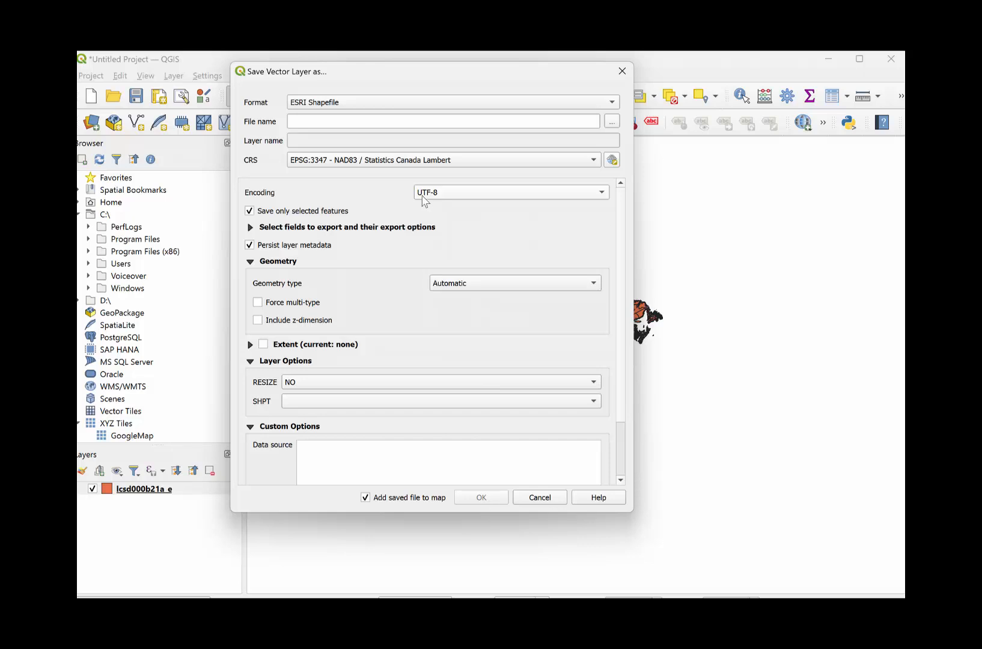
pyautogui.click(358, 121)
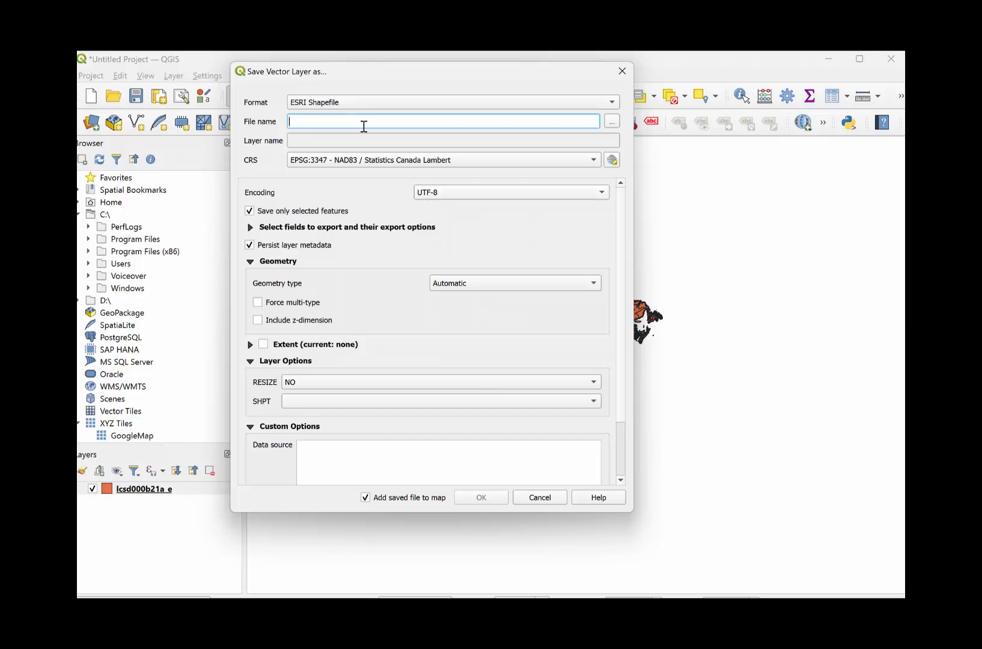
pyautogui.write('GuelphCSD')
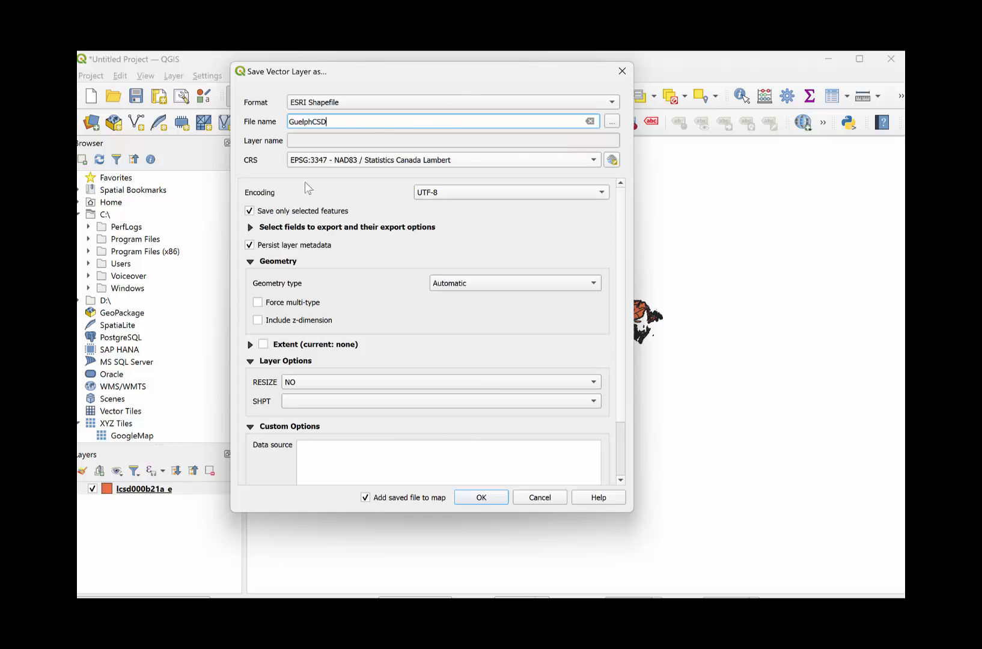
pyautogui.click(483, 497)
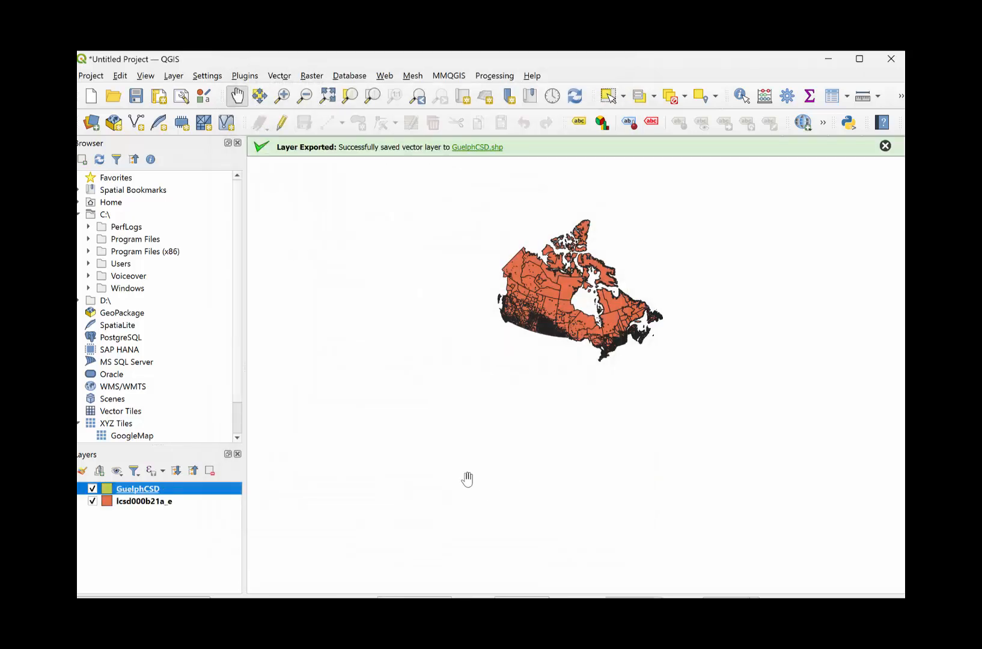
# Remove the lcsd000b21a_e layer from the project.
pyautogui.rightClick(123, 504)
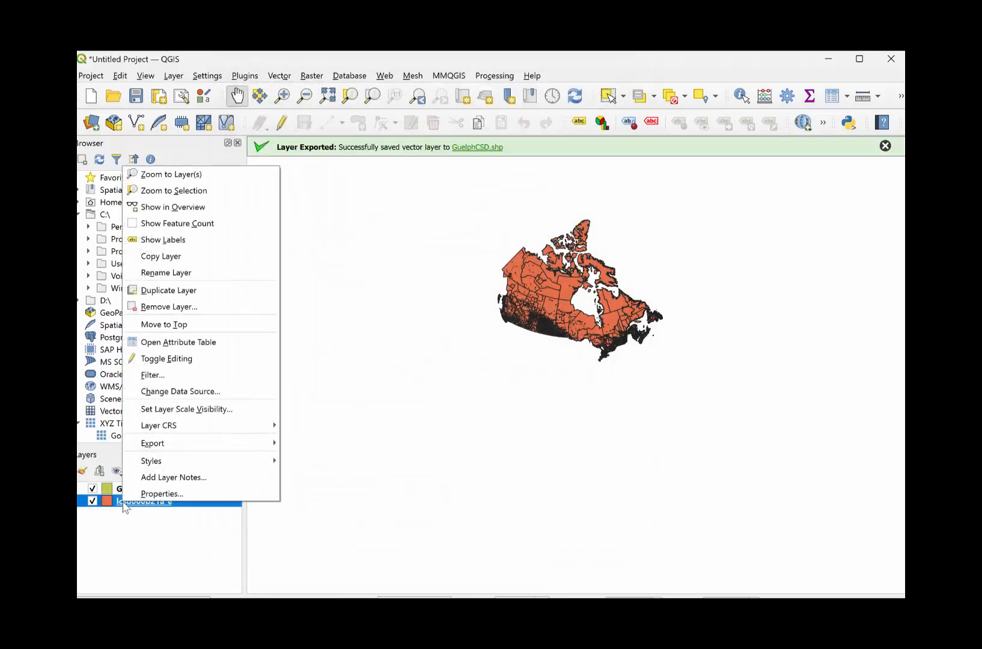
pyautogui.click(171, 307)
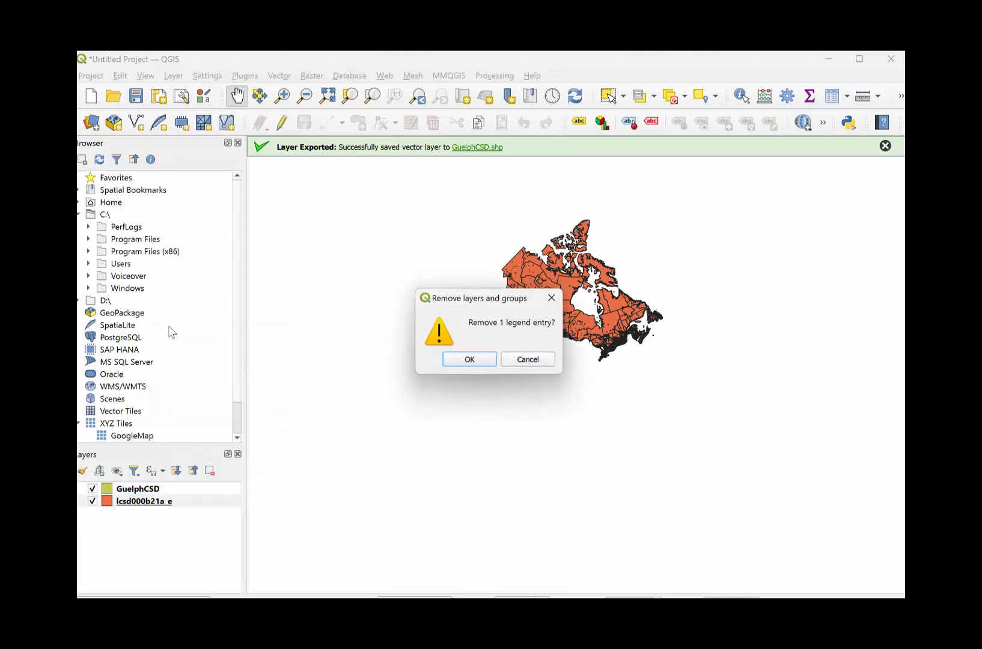
pyautogui.click(470, 360)
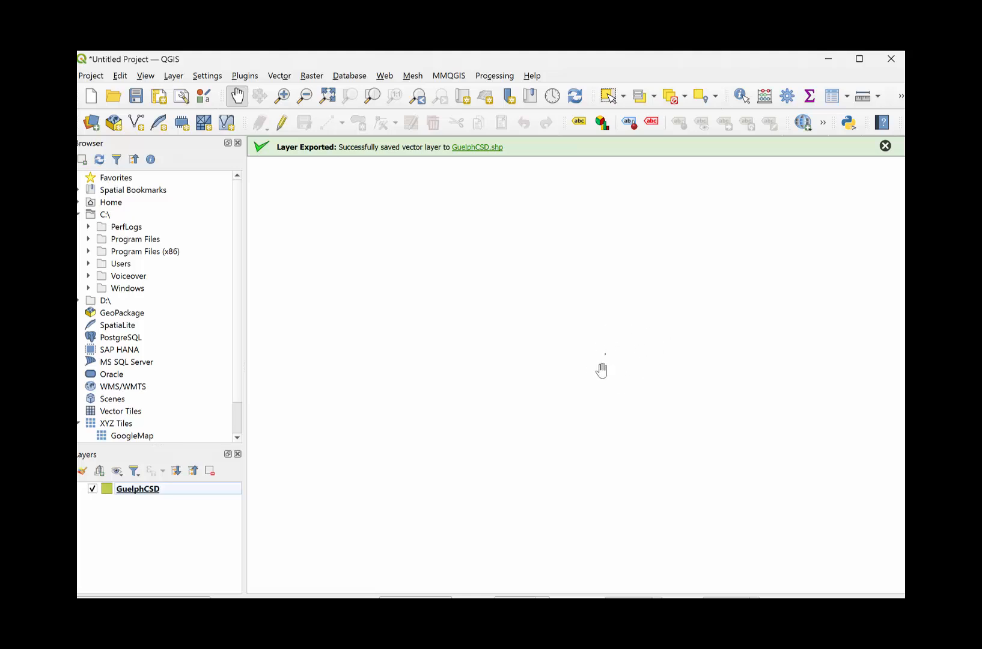
# Zoom in on the GuelphCSD polygon until it fills the map view.
pyautogui.click(282, 96)
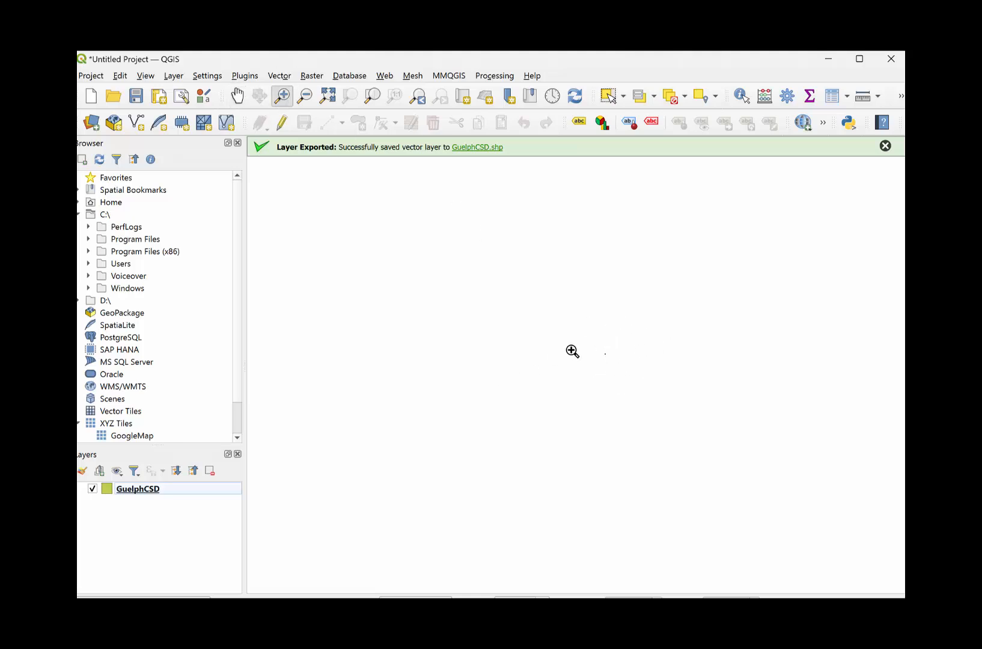
pyautogui.moveTo(605, 350); pyautogui.dragTo(614, 375)
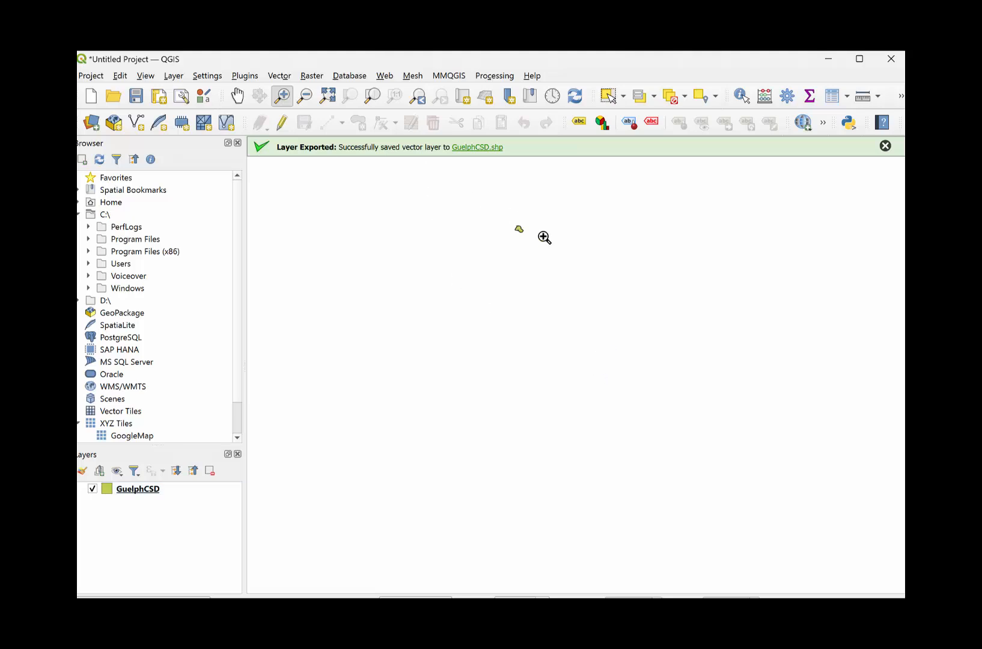
pyautogui.moveTo(502, 210); pyautogui.dragTo(572, 260)
pyautogui.scroll(2, 415, 308)
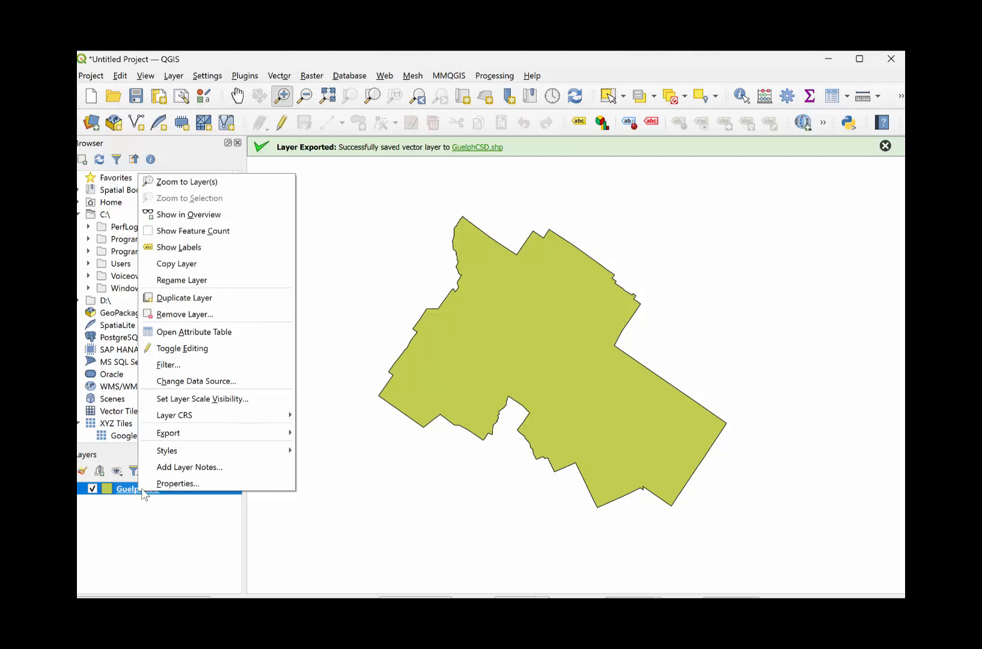
# Style the GuelphCSD layer with the outline red symbol preset.
pyautogui.click(144, 488)
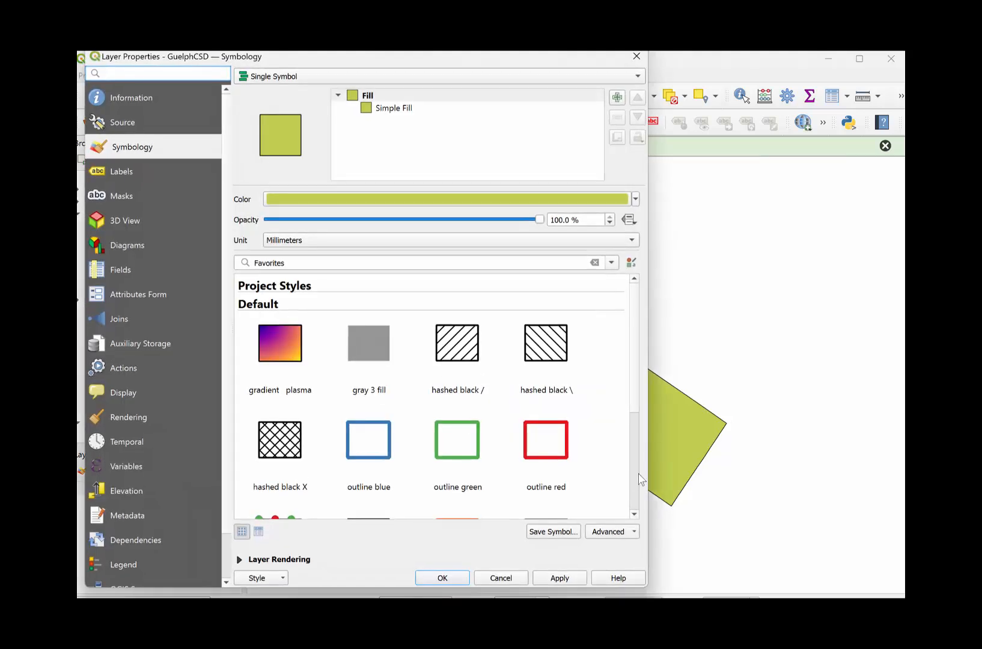
pyautogui.click(522, 467)
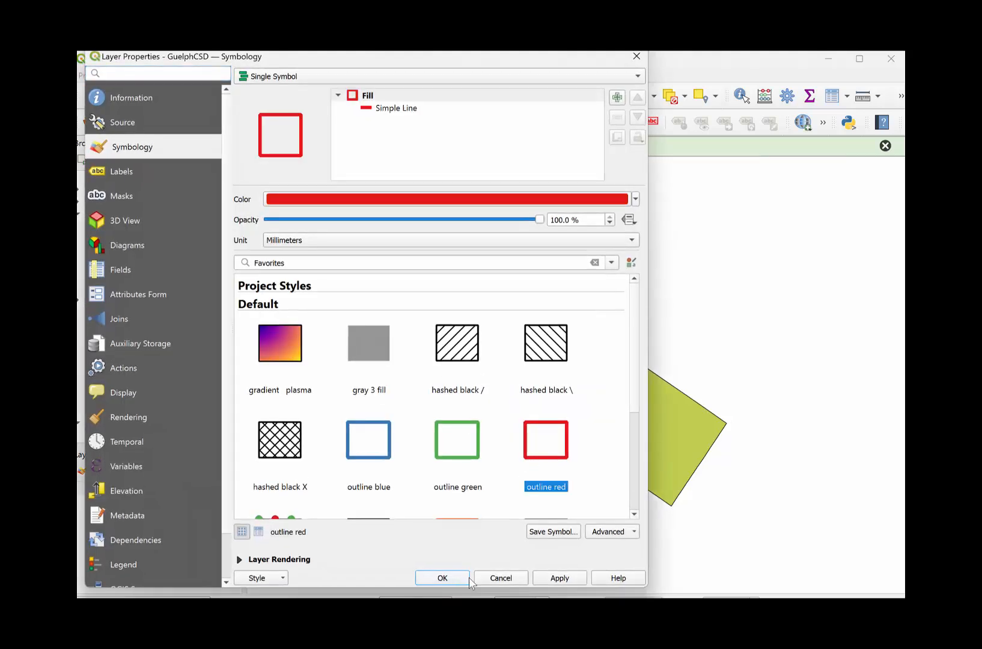
pyautogui.click(560, 577)
pyautogui.click(440, 579)
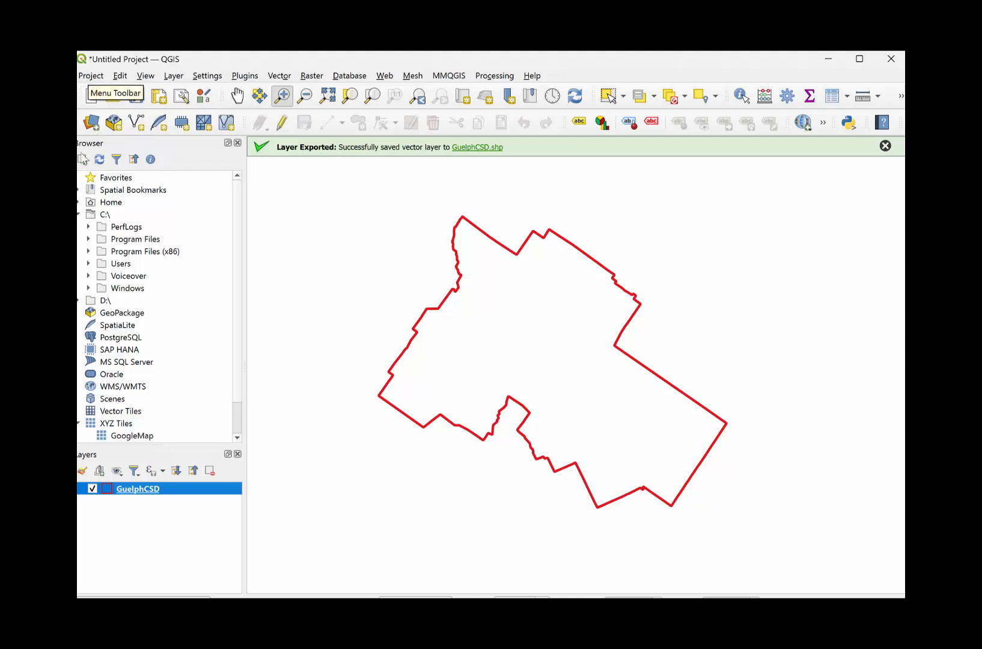
# Export the GuelphCSD layer as an ESRI Shapefile named GuelphCSD in the TRADEAREA_STARBUCKS\GuelphCSD folder and add it to the map.
pyautogui.rightClick(144, 491)
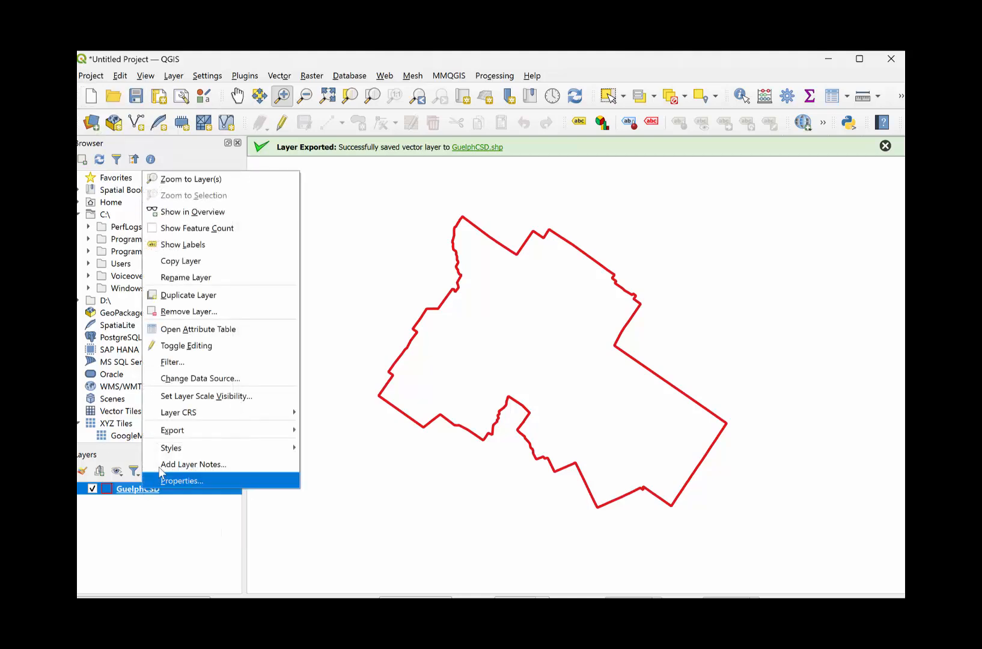
pyautogui.moveTo(176, 438)
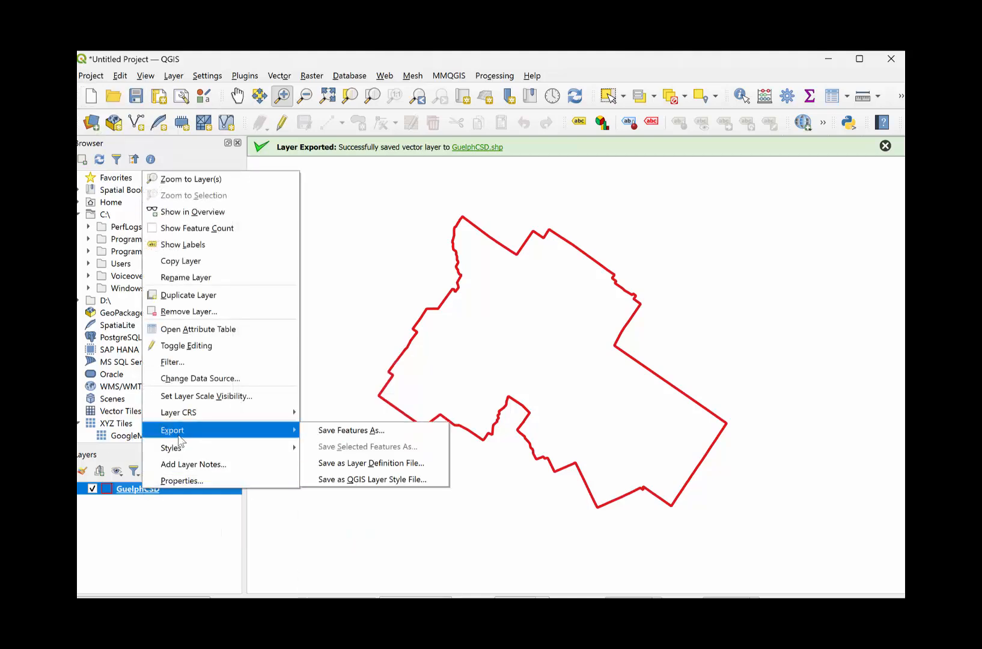
pyautogui.click(324, 431)
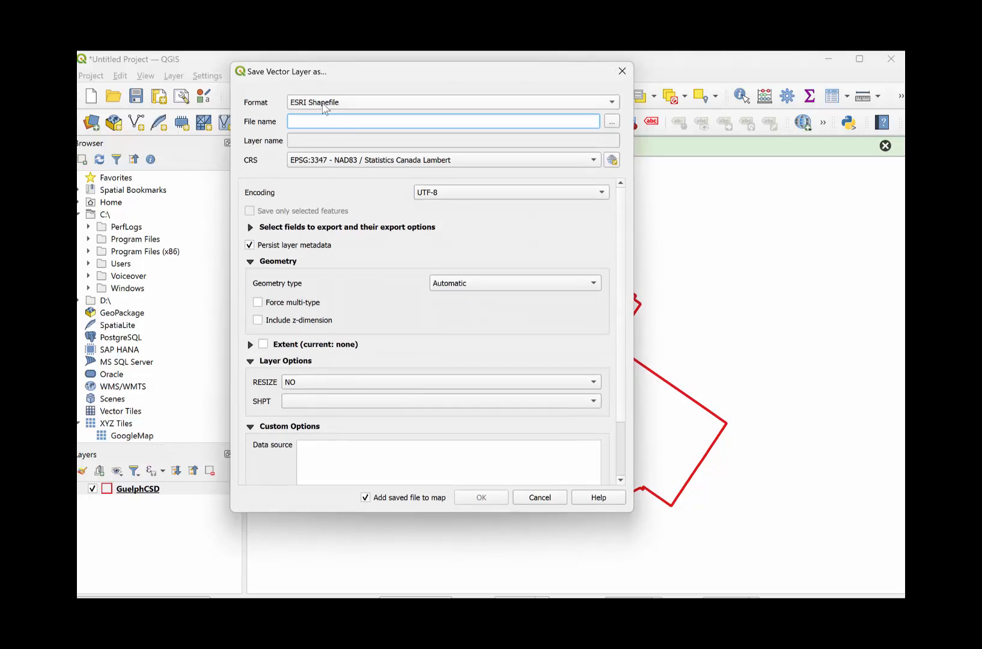
pyautogui.click(612, 122)
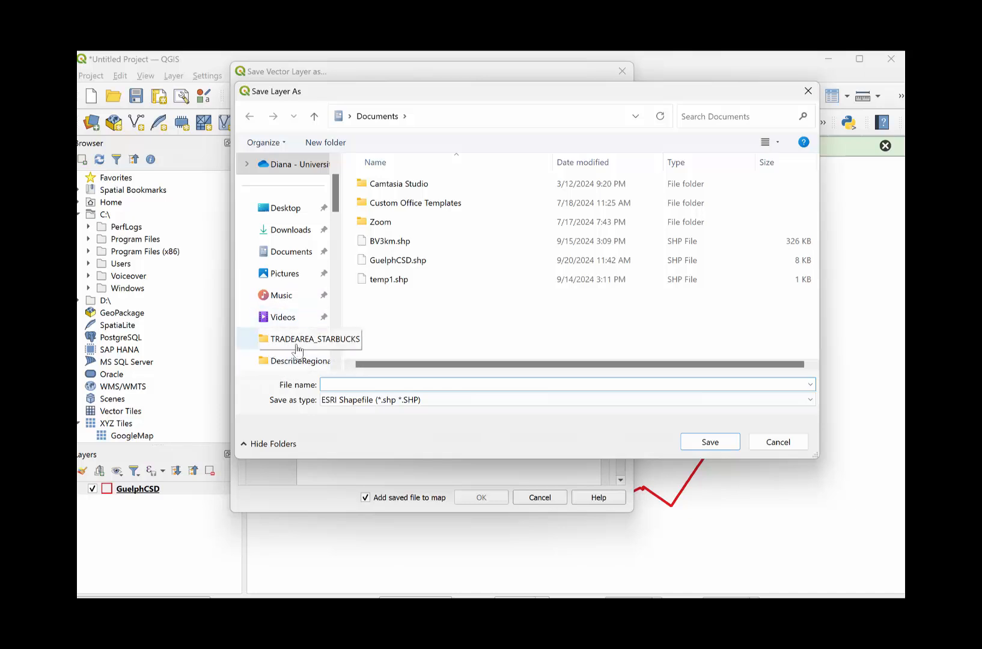
pyautogui.click(290, 338)
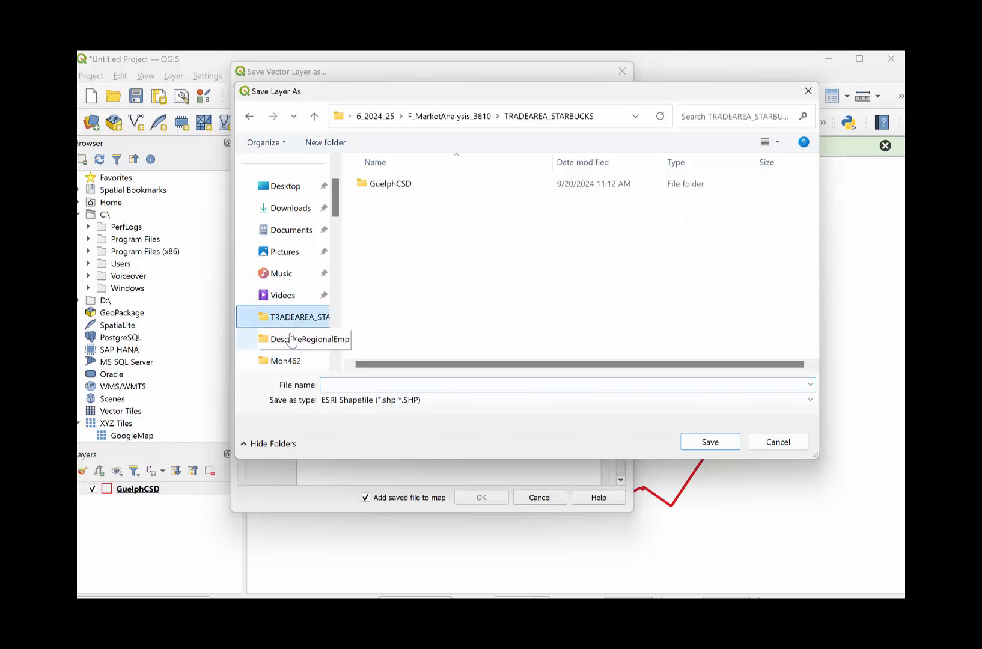
pyautogui.doubleClick(390, 185)
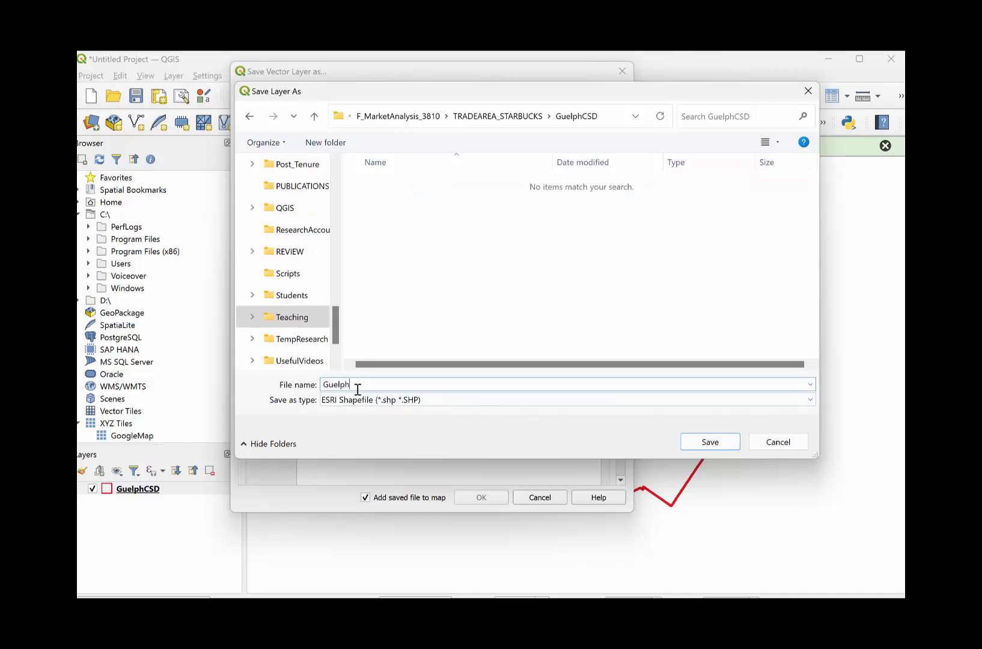
pyautogui.click(358, 390)
pyautogui.write('GuelphCSD')
pyautogui.click(708, 442)
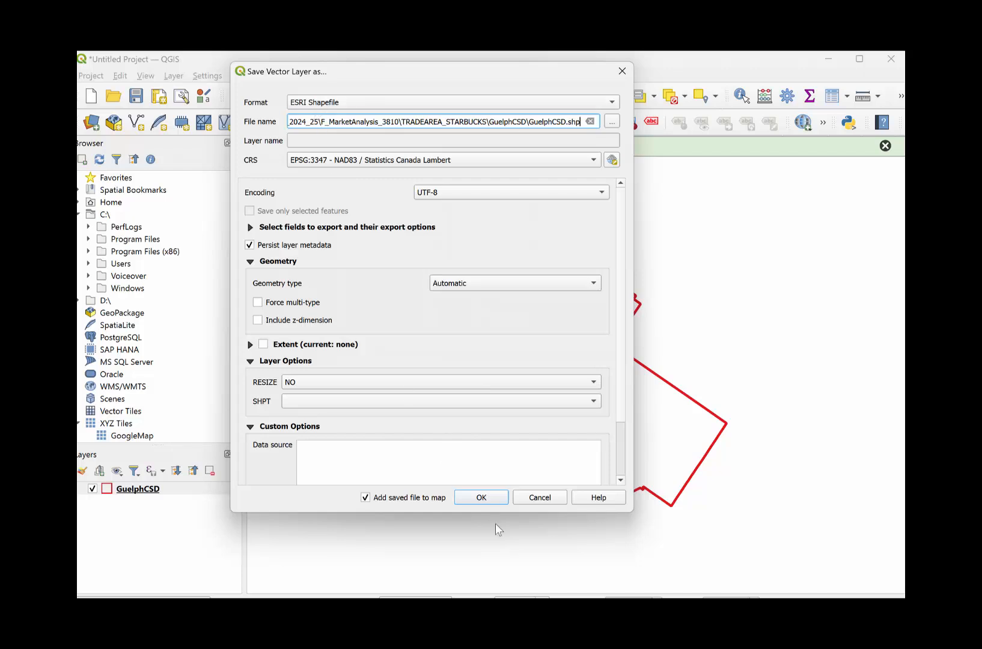
pyautogui.click(480, 497)
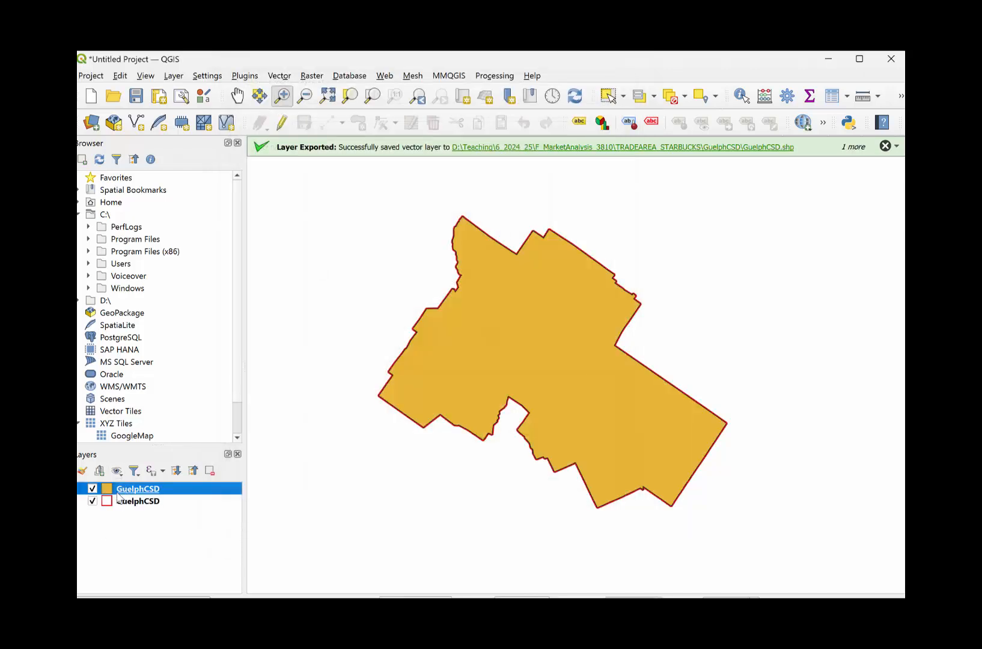
# Remove the older, red-outlined GuelphCSD layer from the project.
pyautogui.rightClick(122, 505)
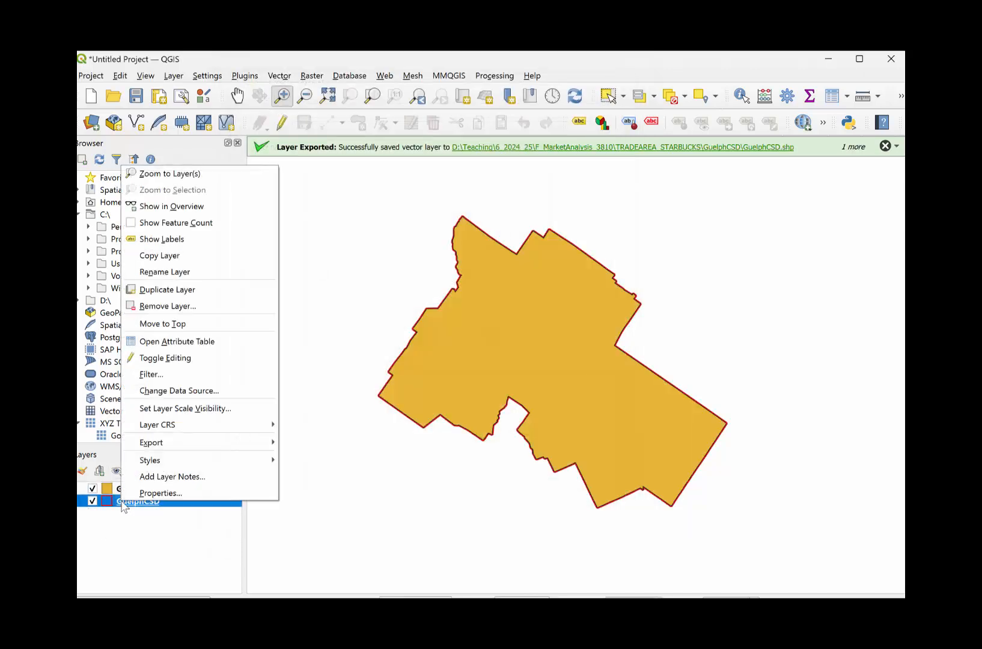
pyautogui.click(193, 307)
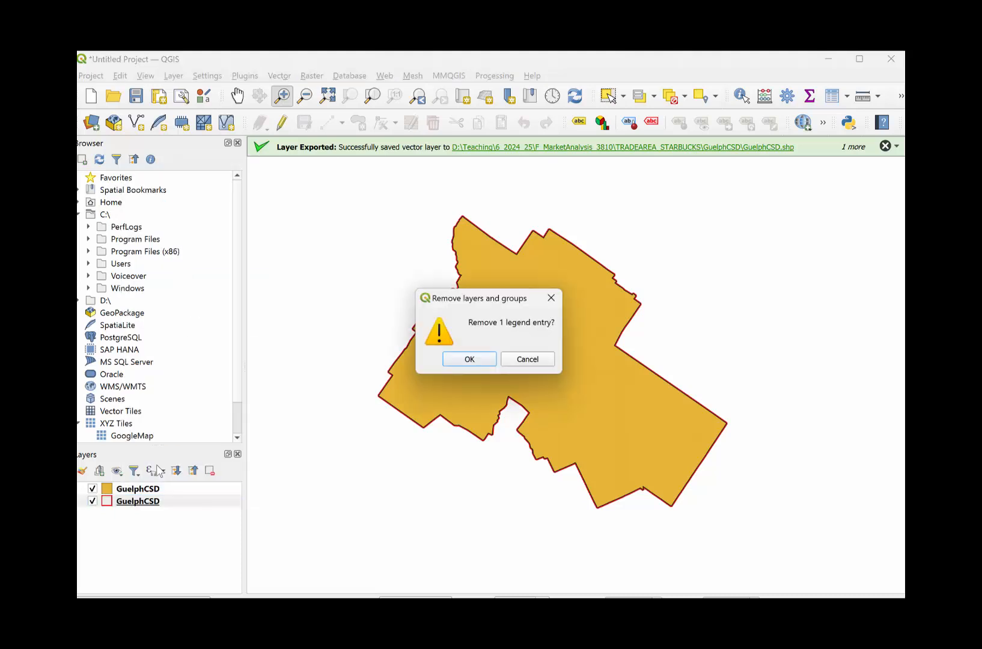
pyautogui.click(461, 358)
# Apply the outline red symbol preset to the newly exported GuelphCSD layer.
pyautogui.rightClick(125, 489)
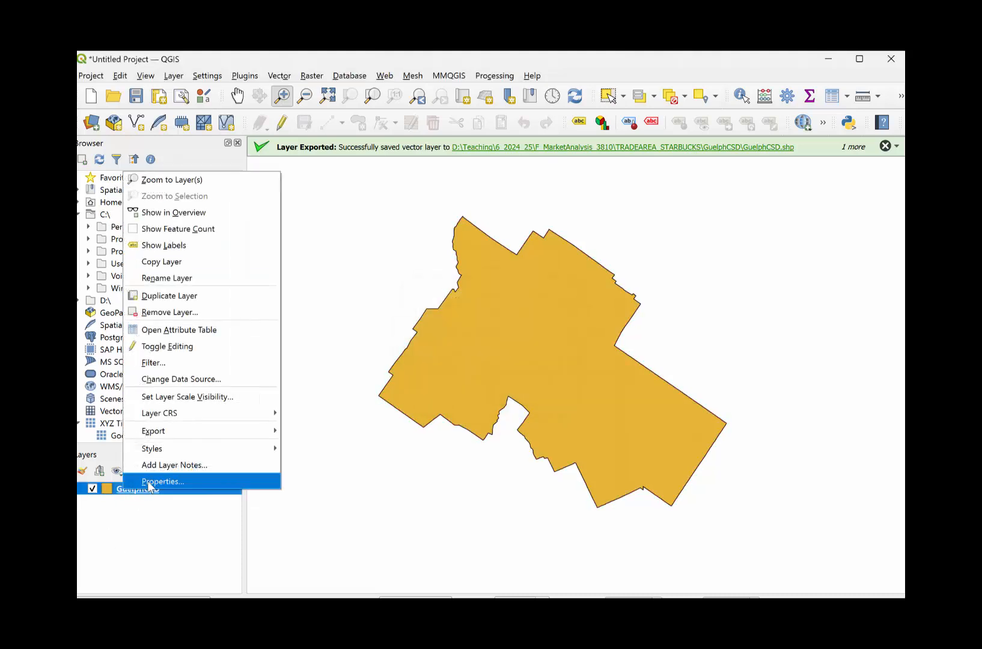
pyautogui.click(160, 482)
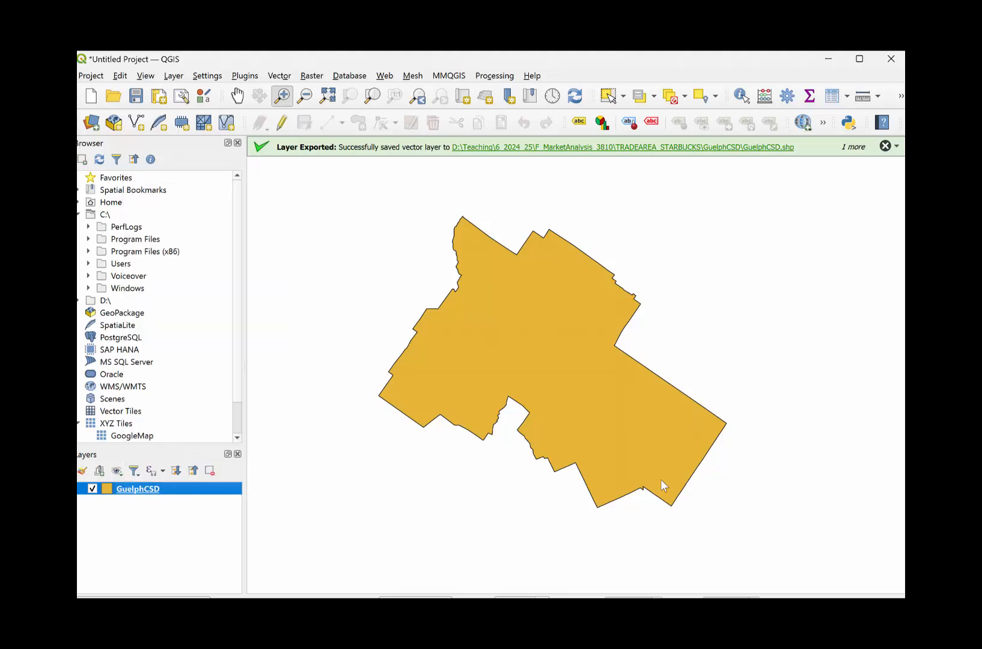
pyautogui.click(554, 462)
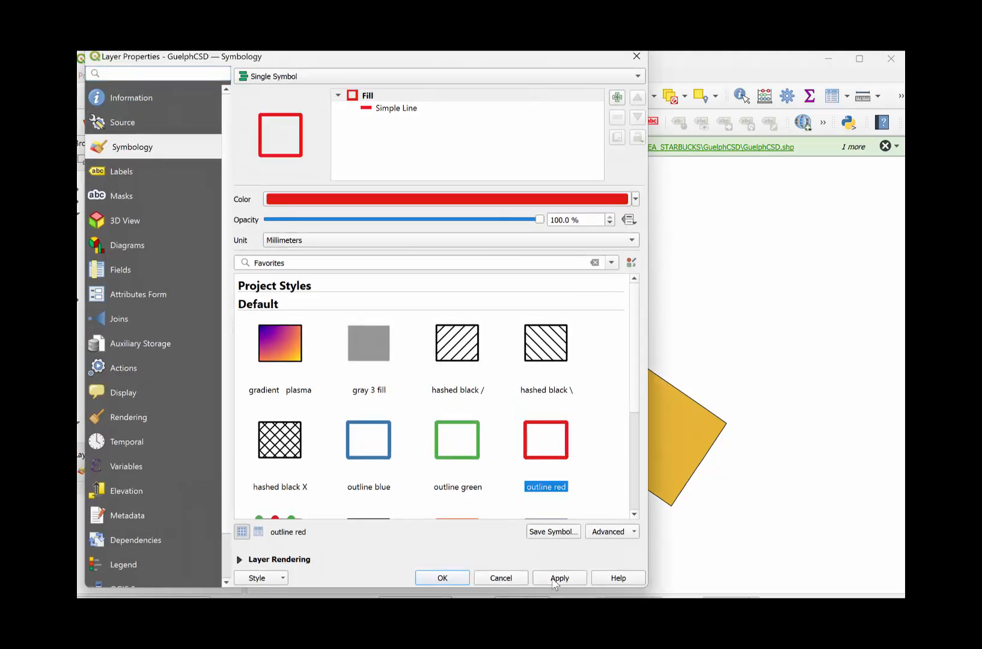
pyautogui.click(556, 582)
pyautogui.click(438, 578)
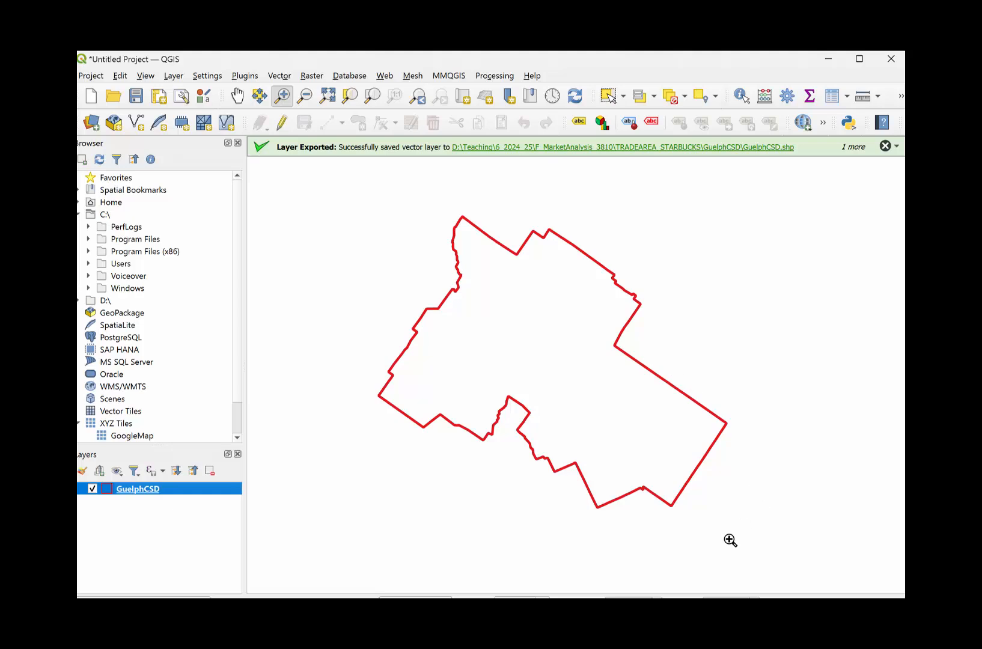
# Add lda_000b21a_e.shp from the 2021 census boundary folder 7_DA to the map and place the layer beneath GuelphCSD.
pyautogui.click(511, 628)
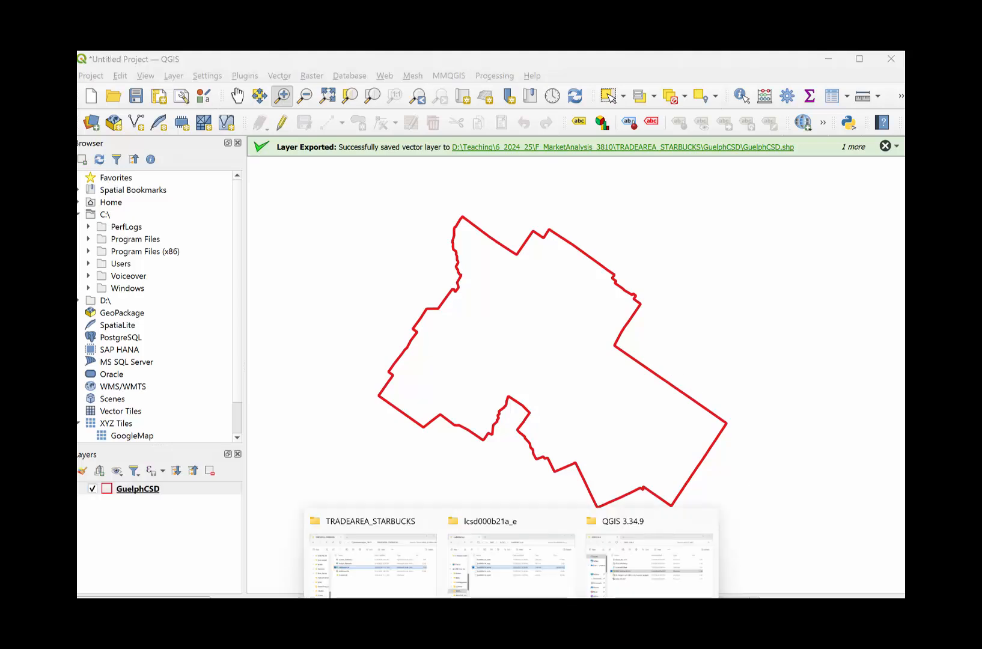
pyautogui.click(511, 562)
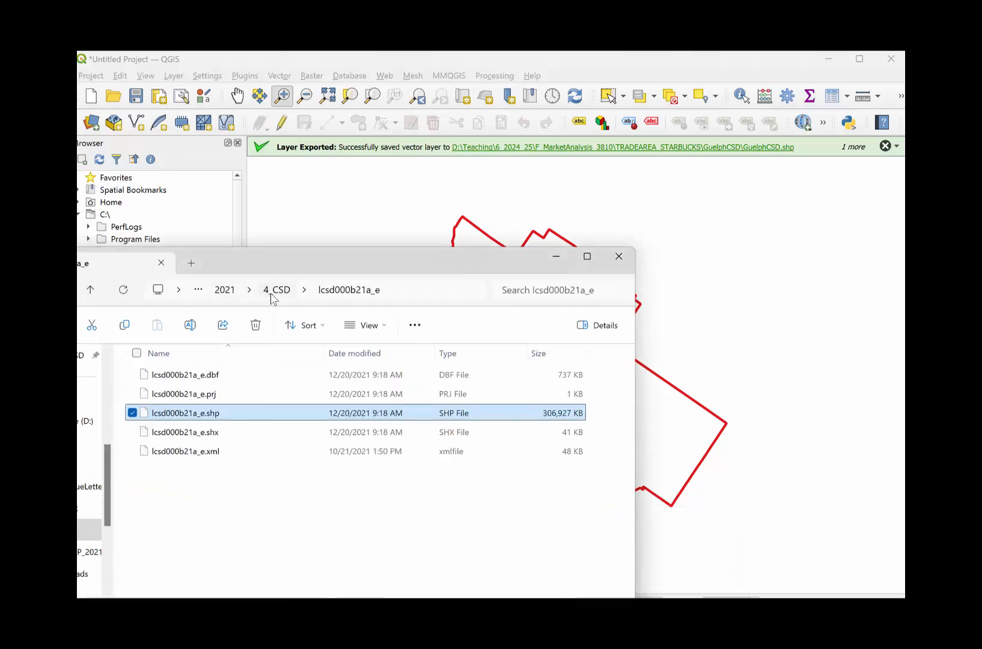
pyautogui.click(273, 292)
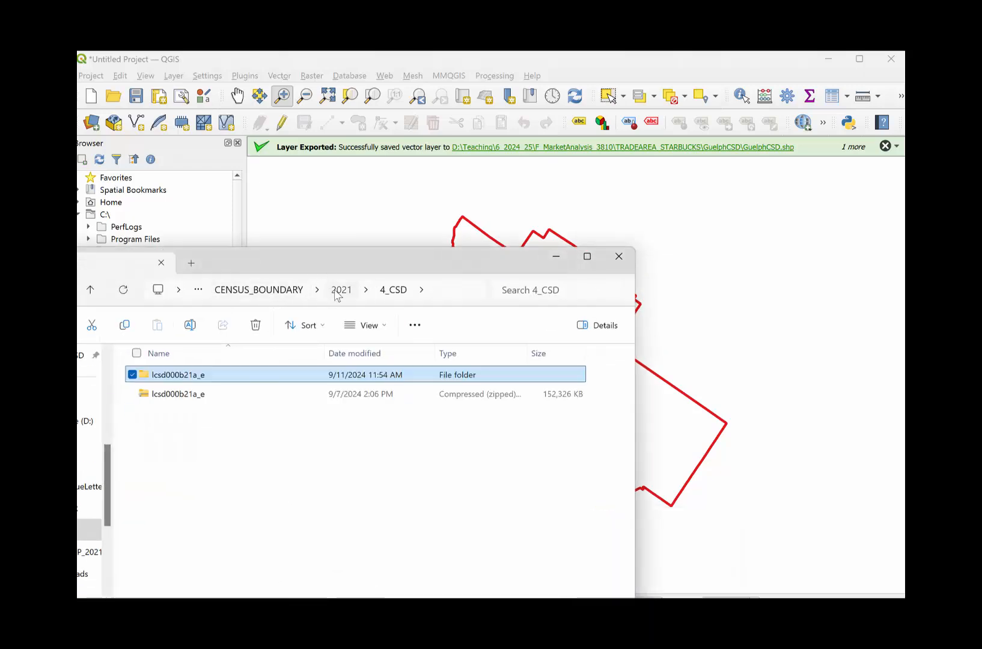
pyautogui.click(339, 290)
pyautogui.click(150, 495)
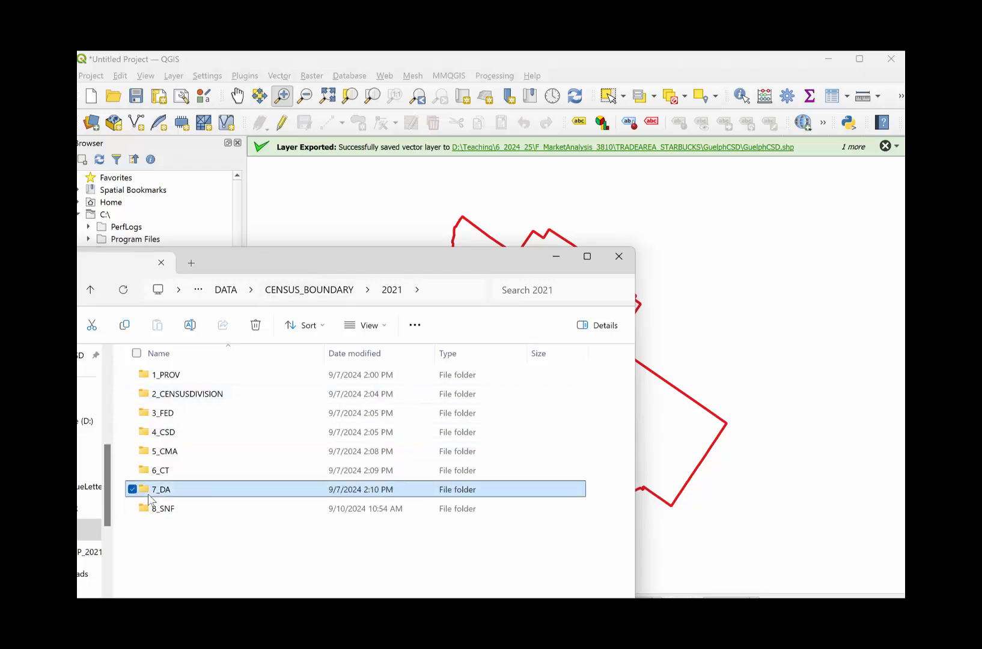
pyautogui.doubleClick(150, 497)
pyautogui.doubleClick(170, 377)
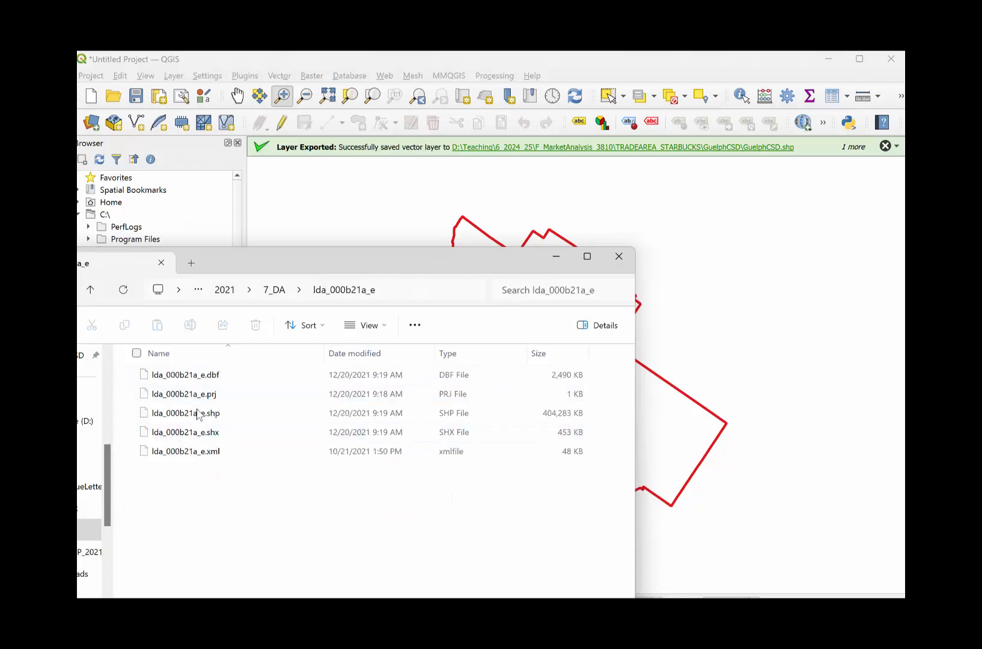
pyautogui.moveTo(198, 412); pyautogui.dragTo(721, 299)
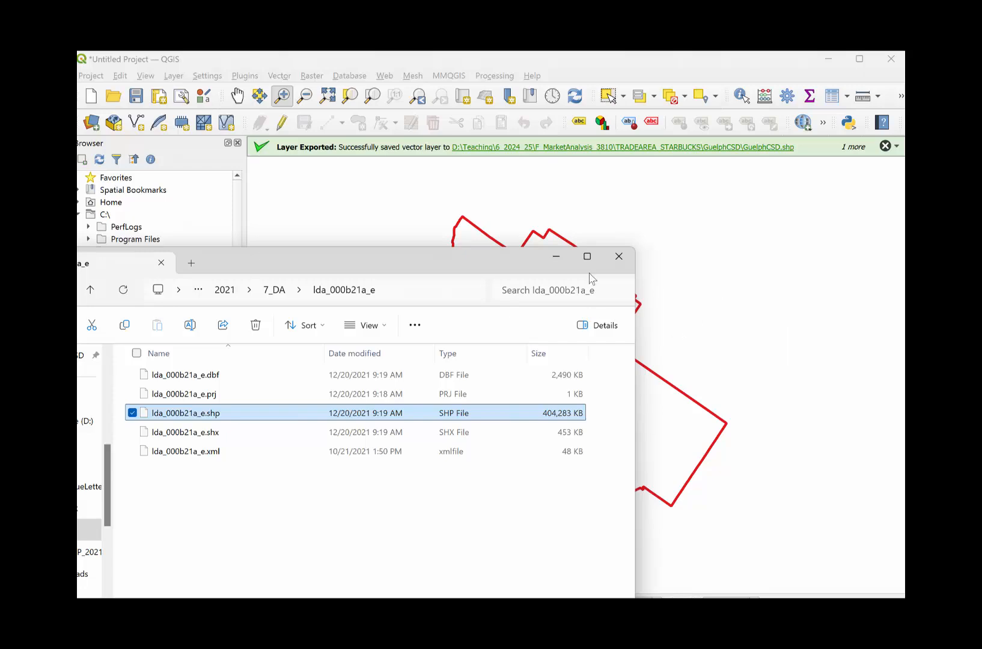
pyautogui.click(556, 256)
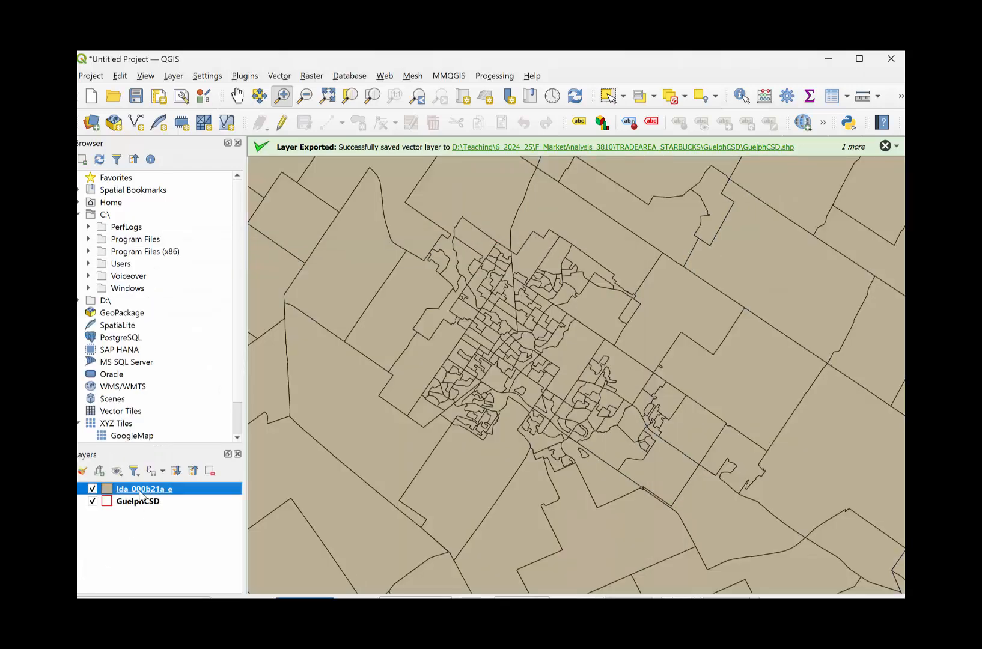
pyautogui.moveTo(140, 497); pyautogui.dragTo(147, 518)
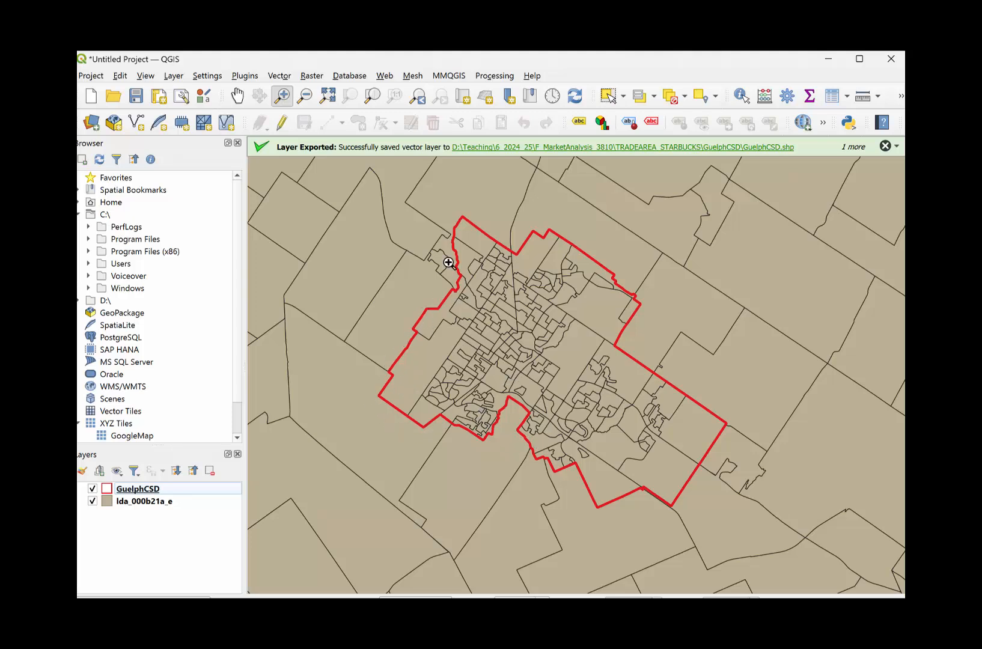
# Select by location the lda_000b21a_e features that are within GuelphCSD, using only the are within predicate and creating a new selection.
pyautogui.moveTo(543, 271)
pyautogui.moveTo(508, 255)
pyautogui.moveTo(492, 357)
pyautogui.moveTo(373, 396)
pyautogui.click(715, 97)
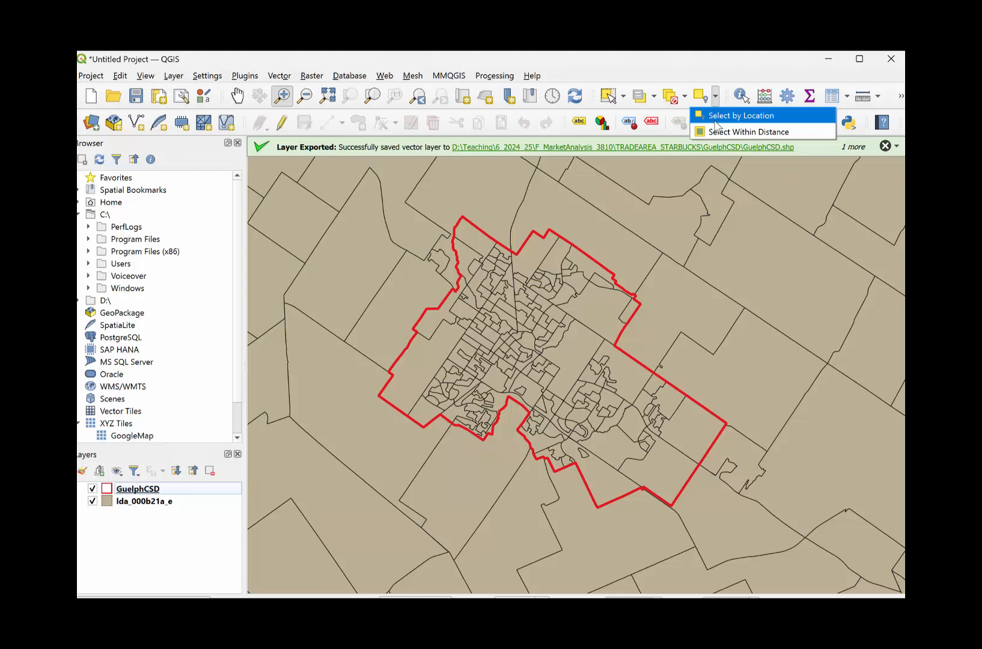
pyautogui.click(739, 116)
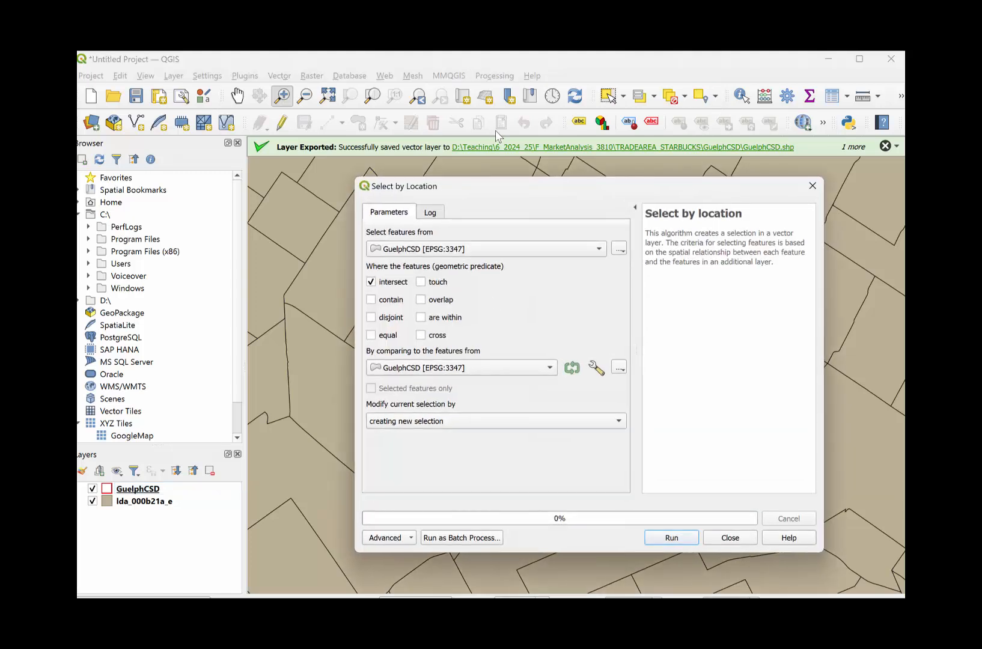
pyautogui.click(404, 251)
pyautogui.click(405, 264)
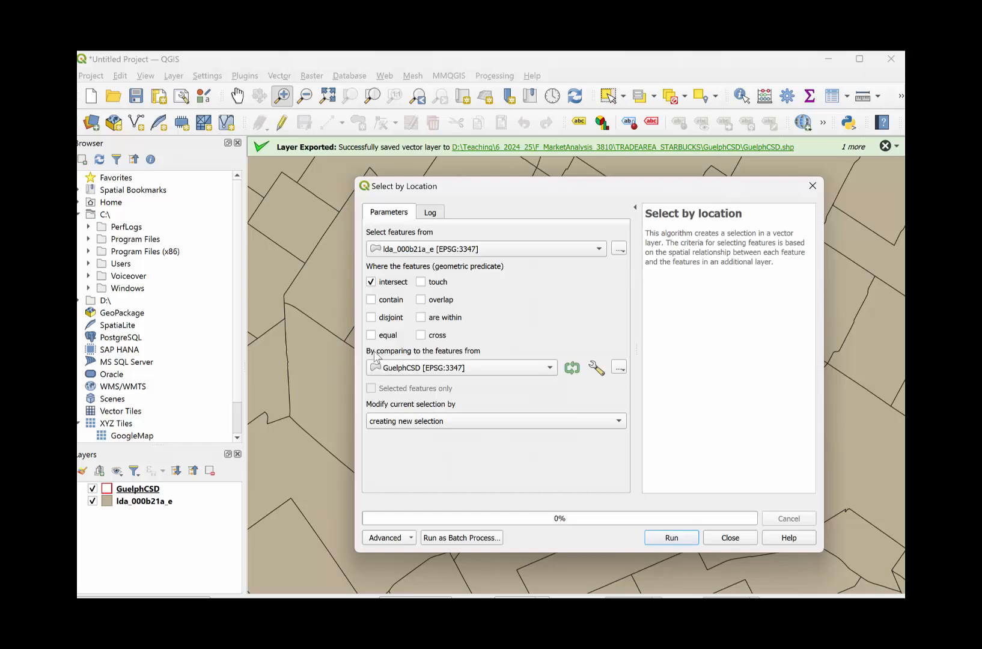
pyautogui.click(451, 368)
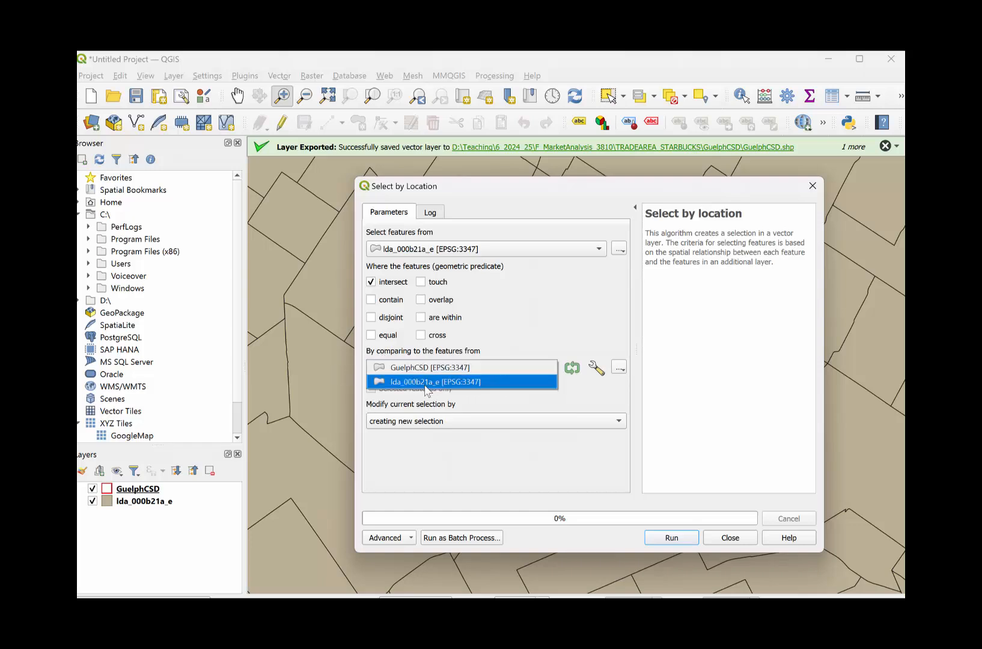
pyautogui.click(430, 368)
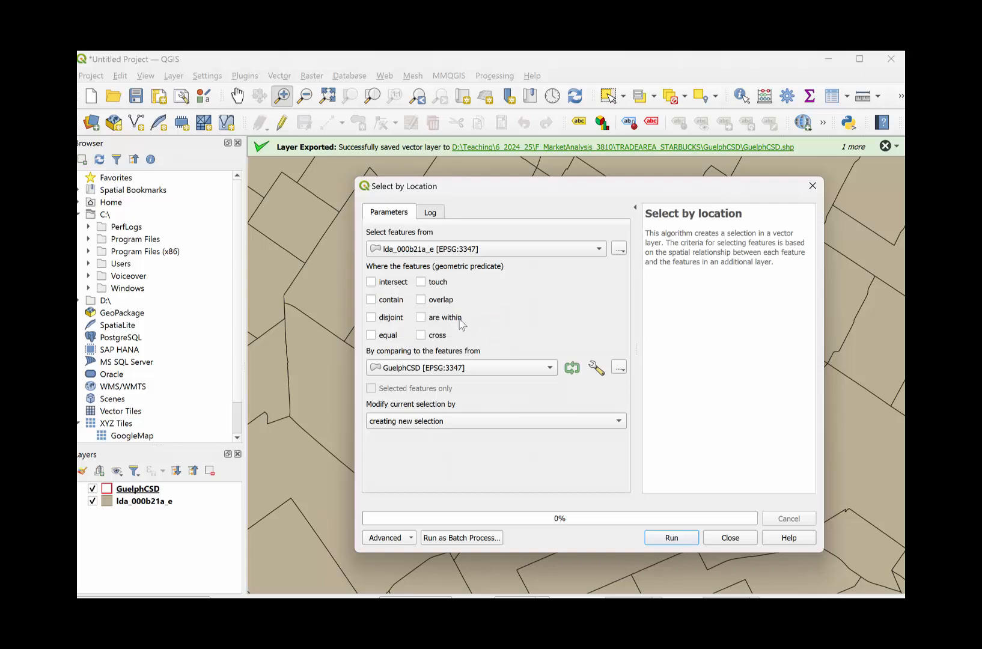
pyautogui.click(421, 318)
pyautogui.click(664, 538)
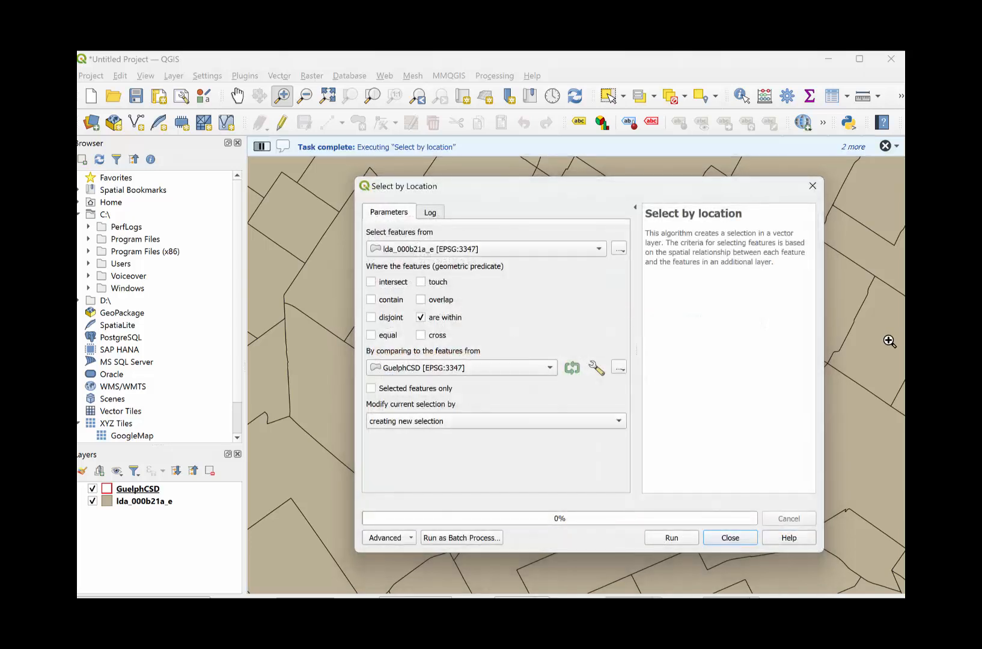
pyautogui.click(730, 538)
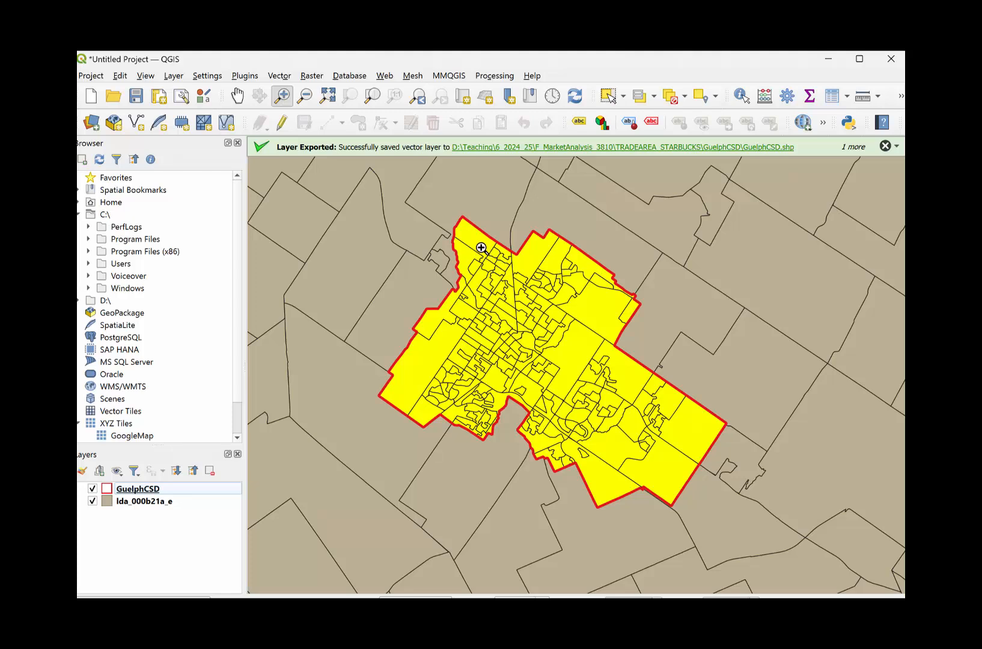
pyautogui.moveTo(480, 248)
# Start exporting only the selected lda_000b21a_e features as an ESRI Shapefile named GuelphDAinCSD.
pyautogui.rightClick(129, 504)
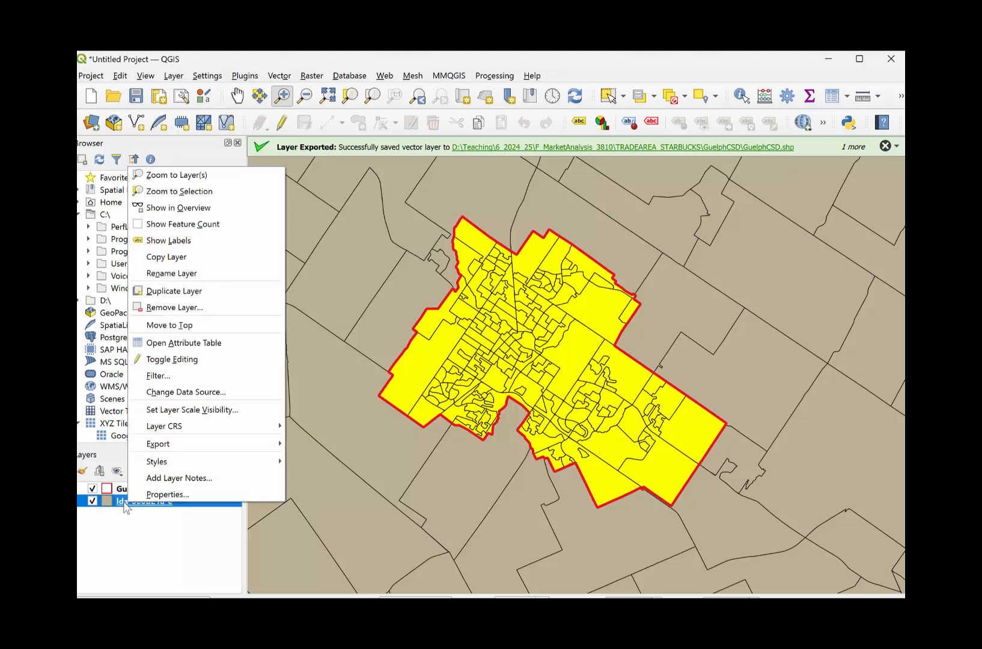
pyautogui.moveTo(171, 452)
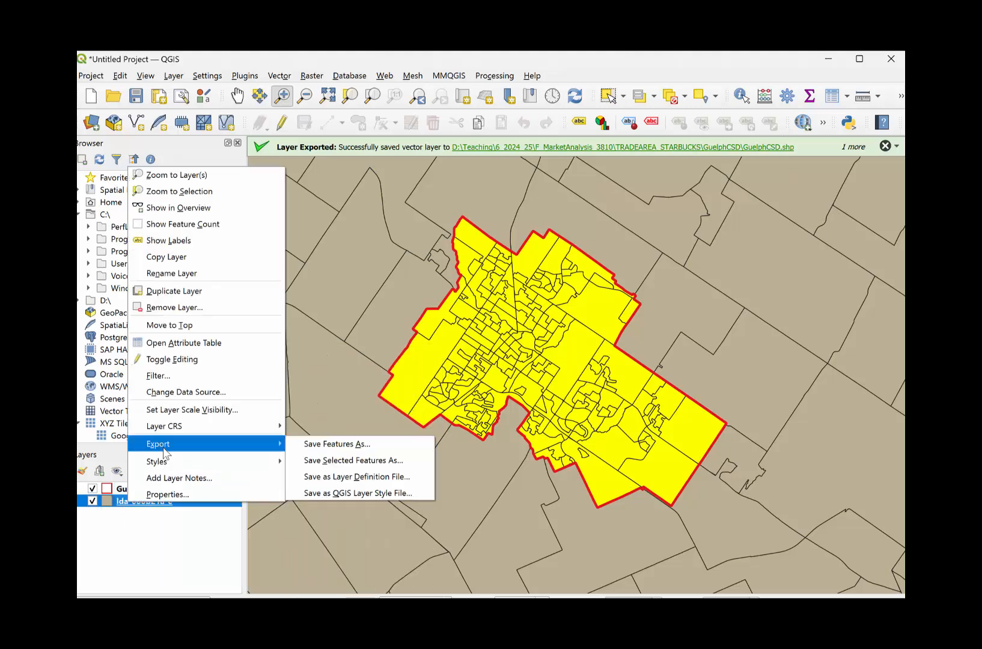
pyautogui.click(316, 466)
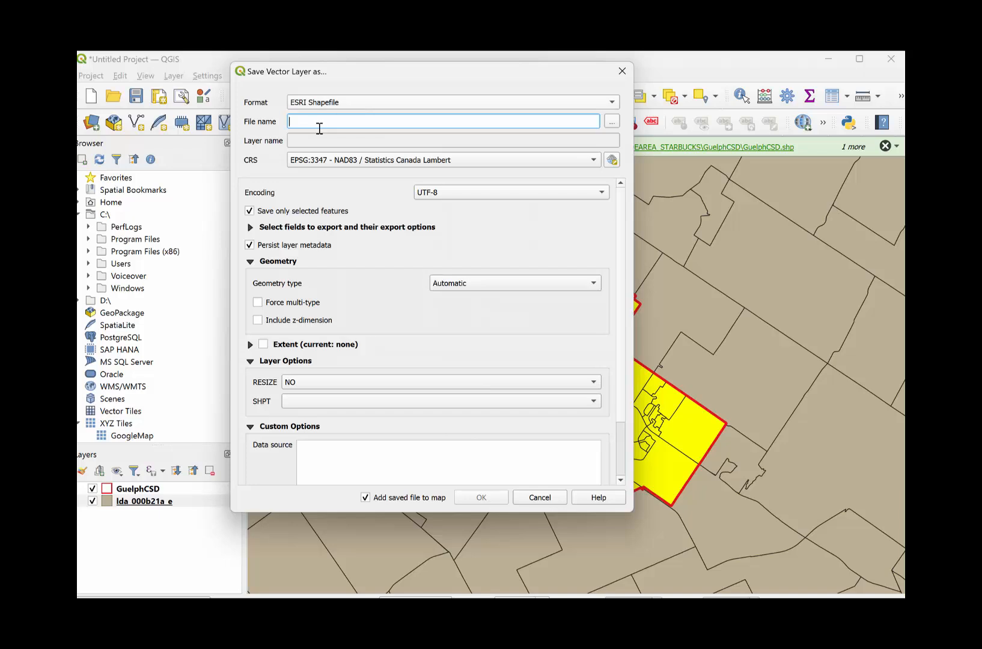
pyautogui.write('GuelphDAinCSD')
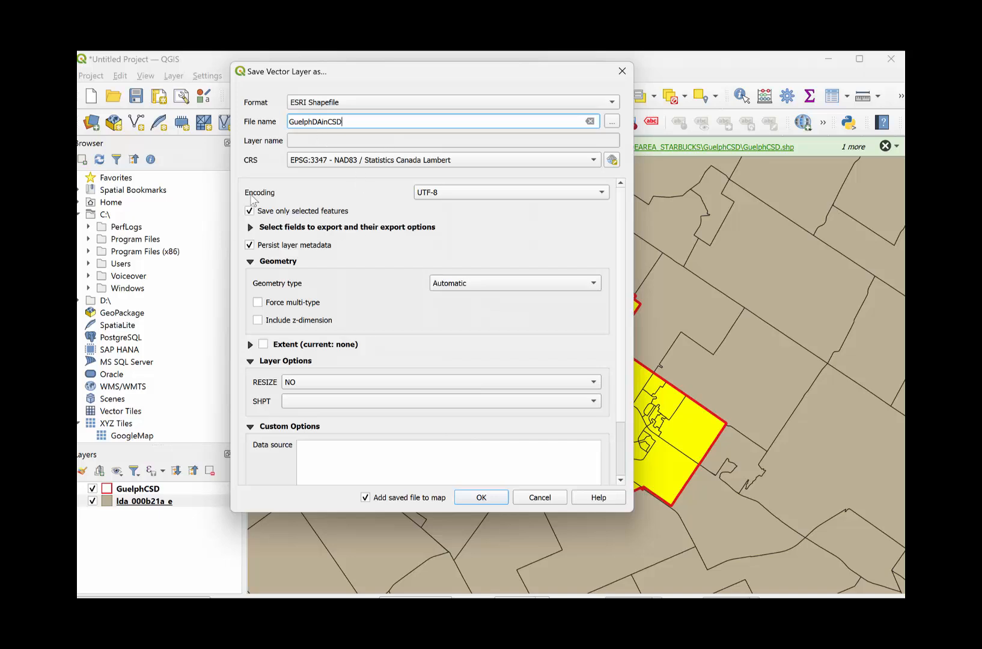
# Create a GuelphDAinCSD folder inside TRADEAREA_STARBUCKS as the save location and export the selected features there, adding the result to the map.
pyautogui.click(611, 122)
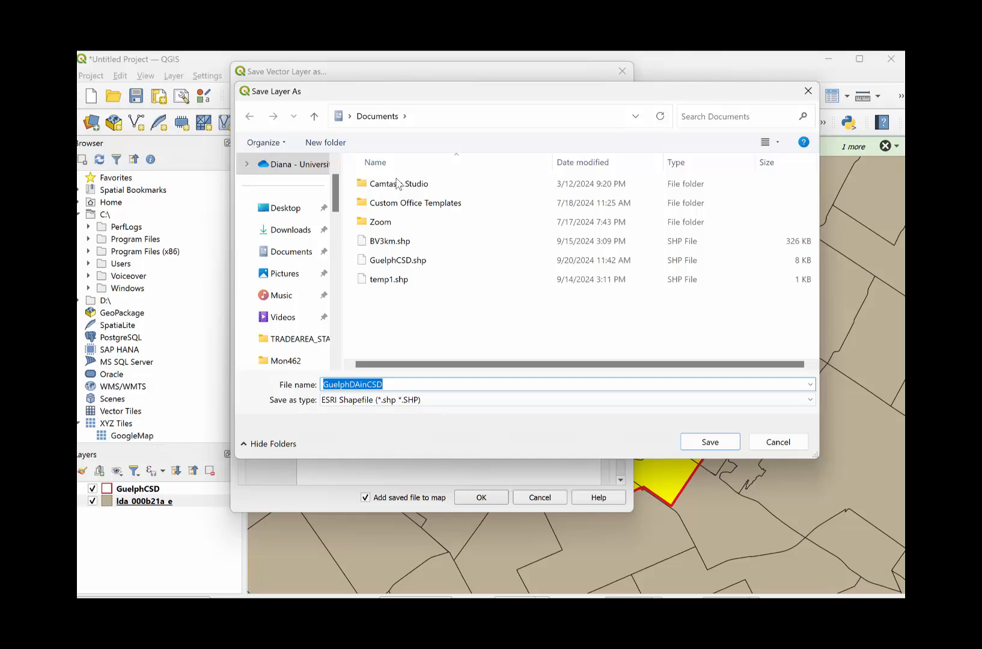
pyautogui.click(292, 339)
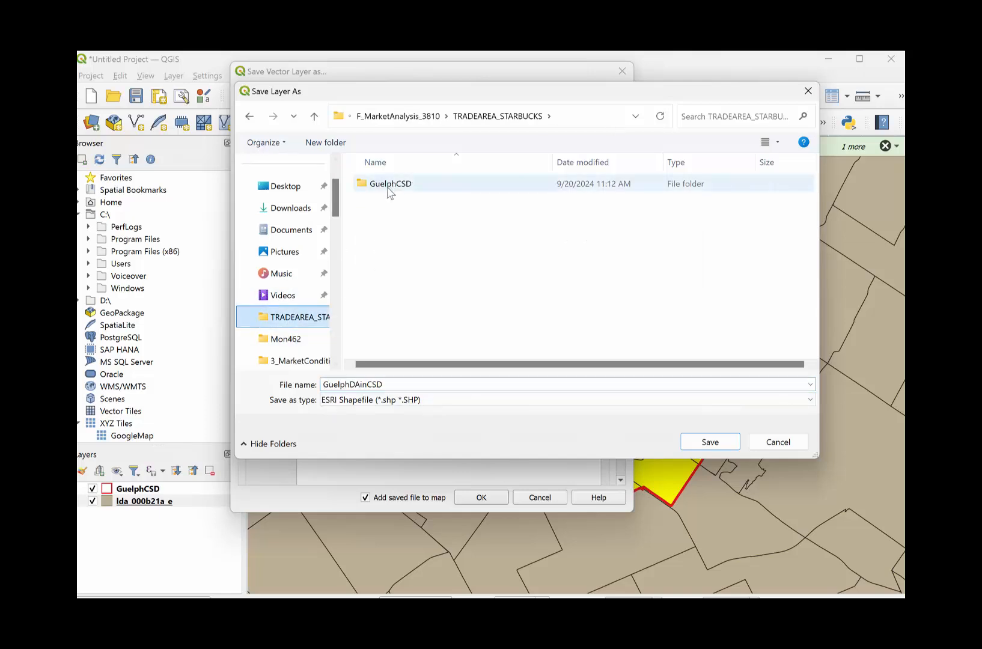
pyautogui.click(347, 151)
pyautogui.write('Guelp')
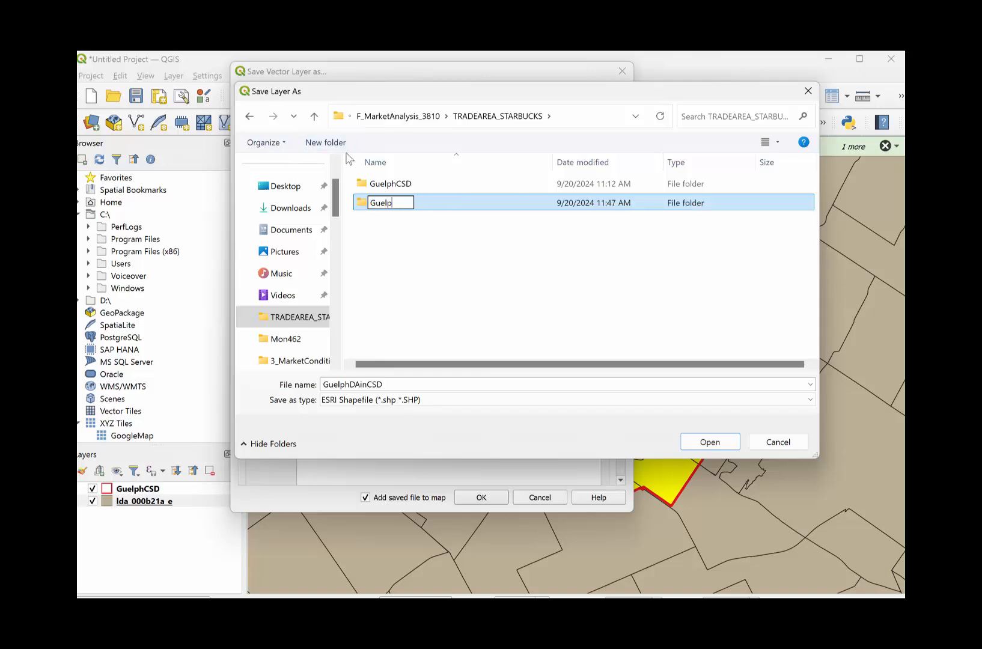
pyautogui.write('hDAinCSD')
pyautogui.doubleClick(364, 209)
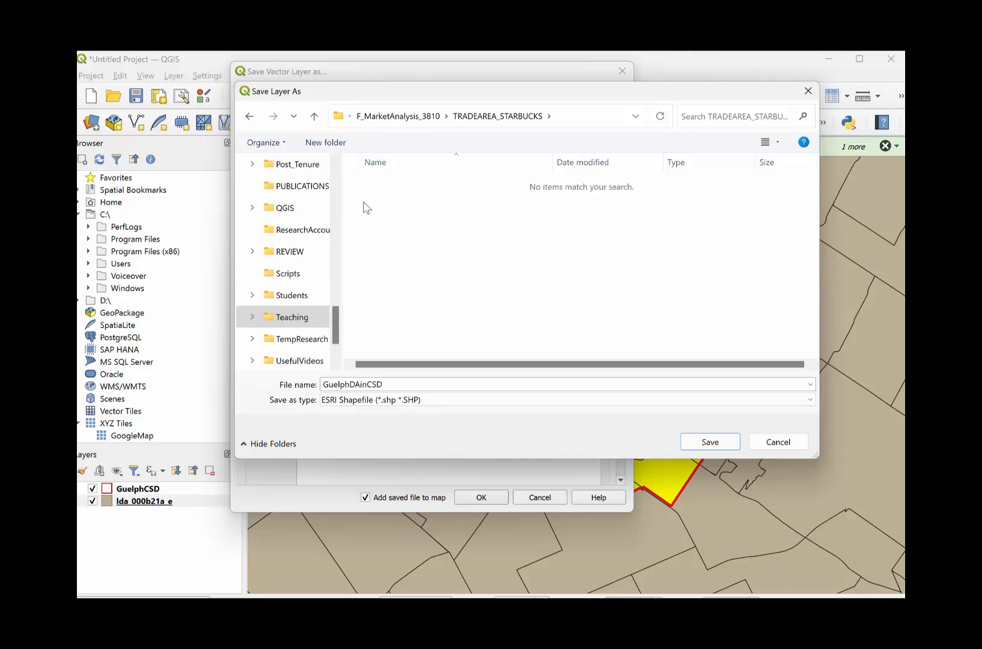
pyautogui.click(711, 442)
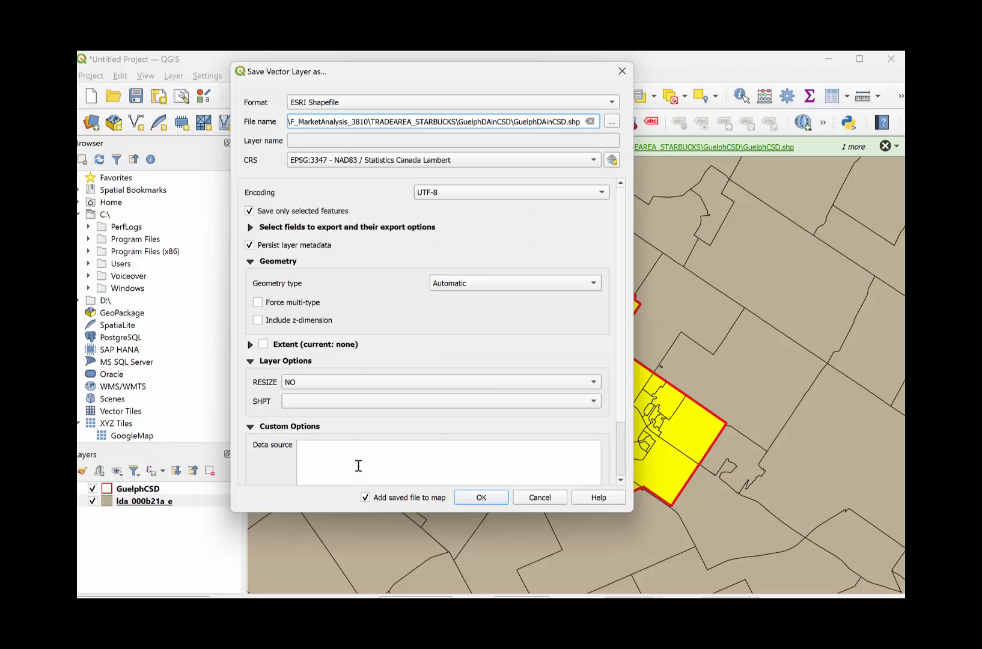
pyautogui.scroll(-2, 359, 464)
pyautogui.click(484, 497)
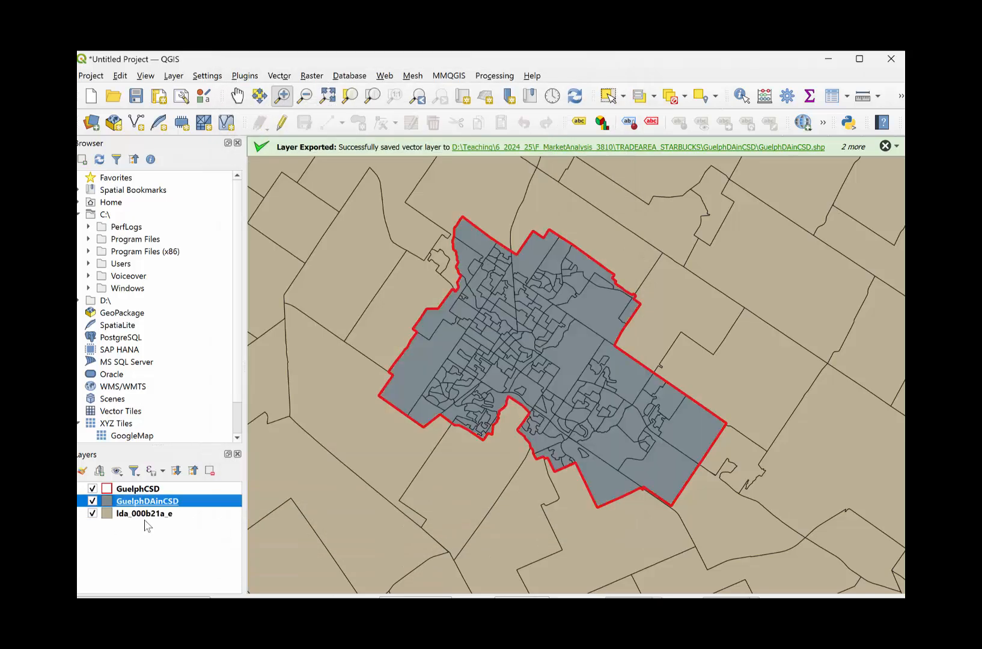
# Remove the GuelphCSD, GuelphDAinCSD and lda_000b21a_e layers from the project.
pyautogui.rightClick(133, 488)
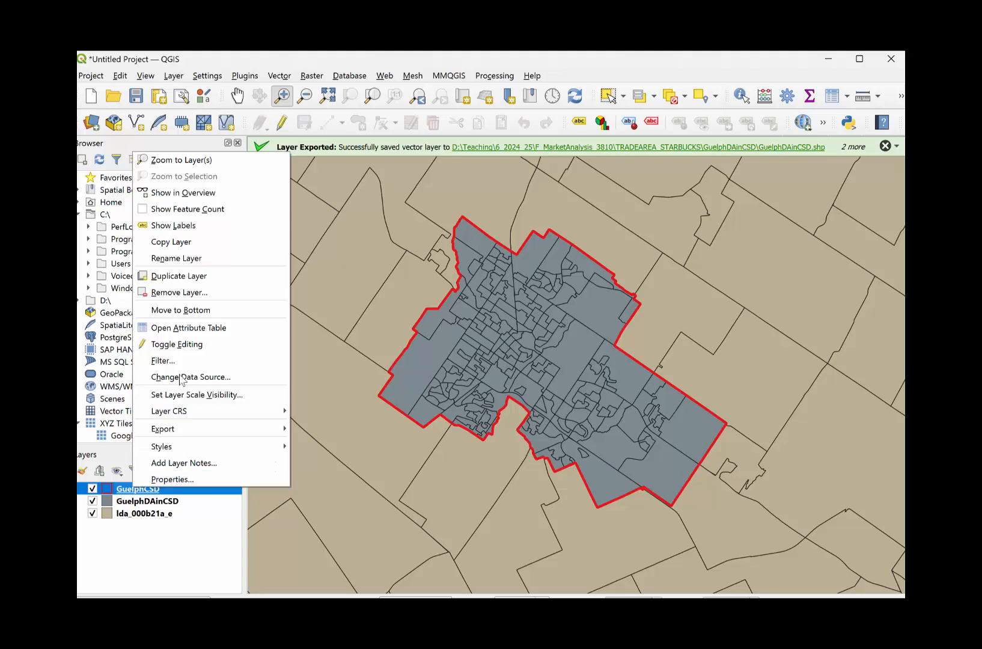
pyautogui.click(179, 292)
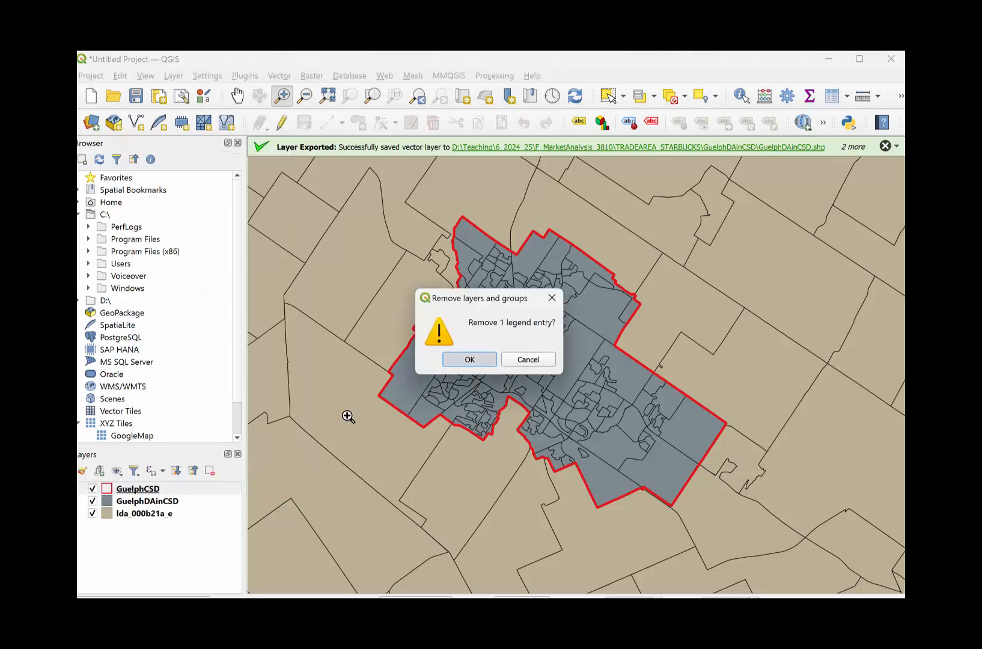
pyautogui.press('Return')
pyautogui.rightClick(139, 490)
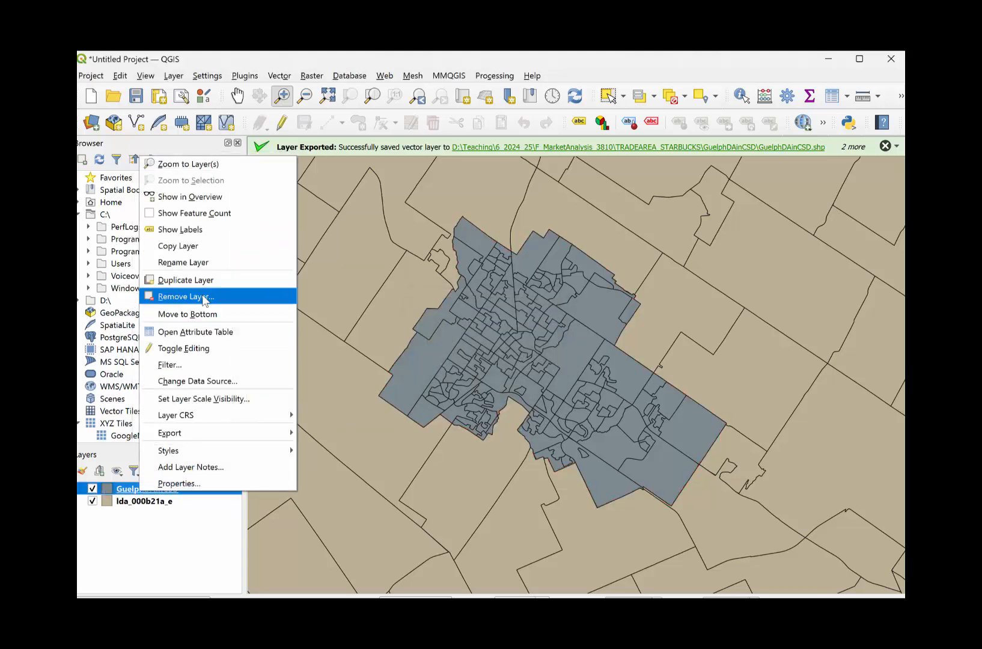
pyautogui.click(181, 296)
pyautogui.click(463, 359)
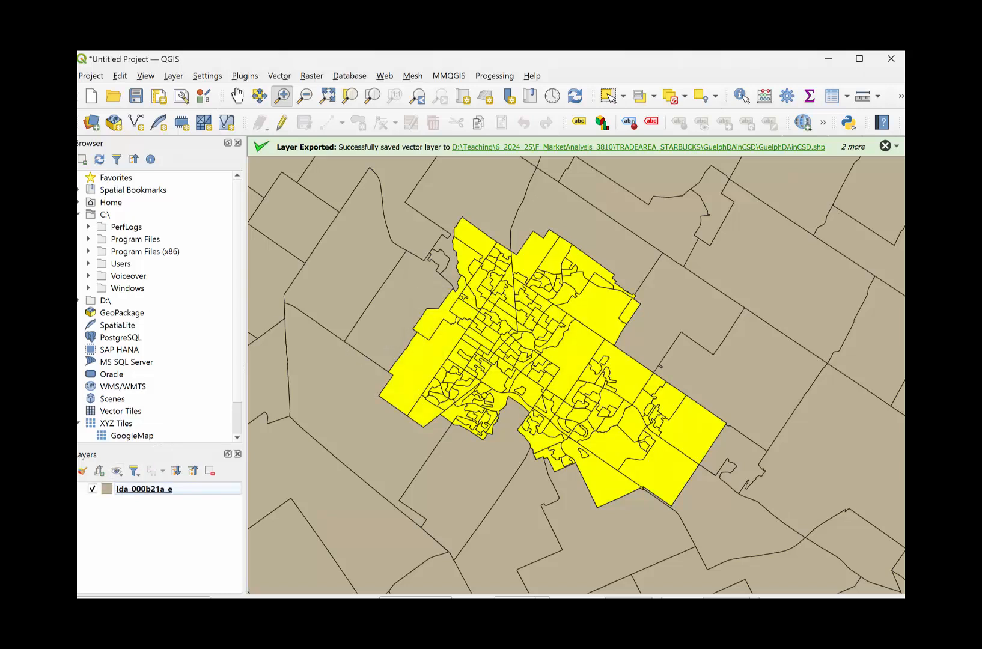
pyautogui.rightClick(135, 491)
pyautogui.click(232, 314)
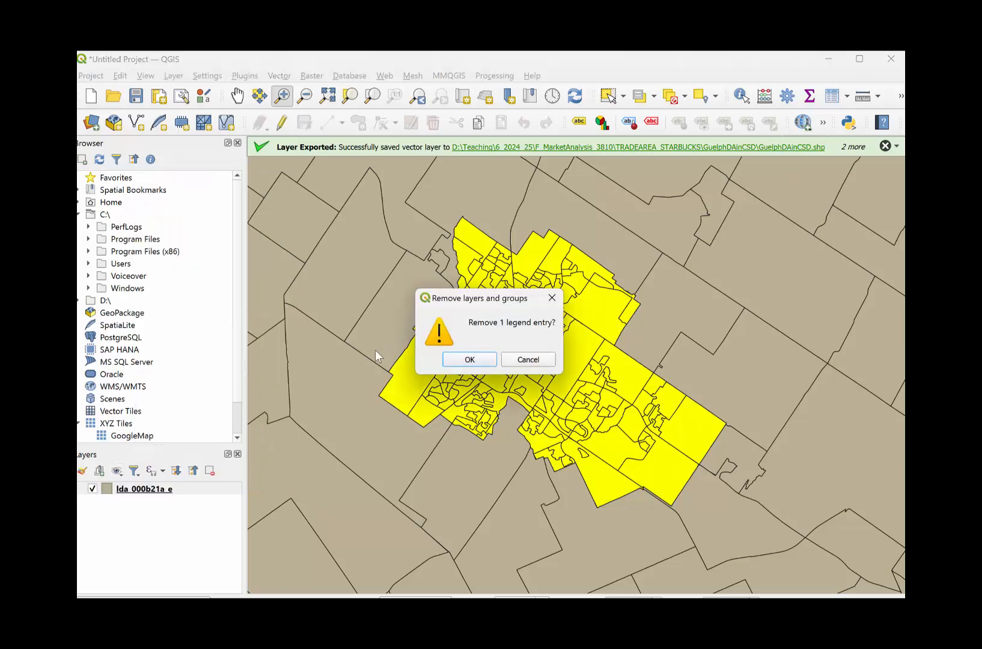
pyautogui.click(455, 359)
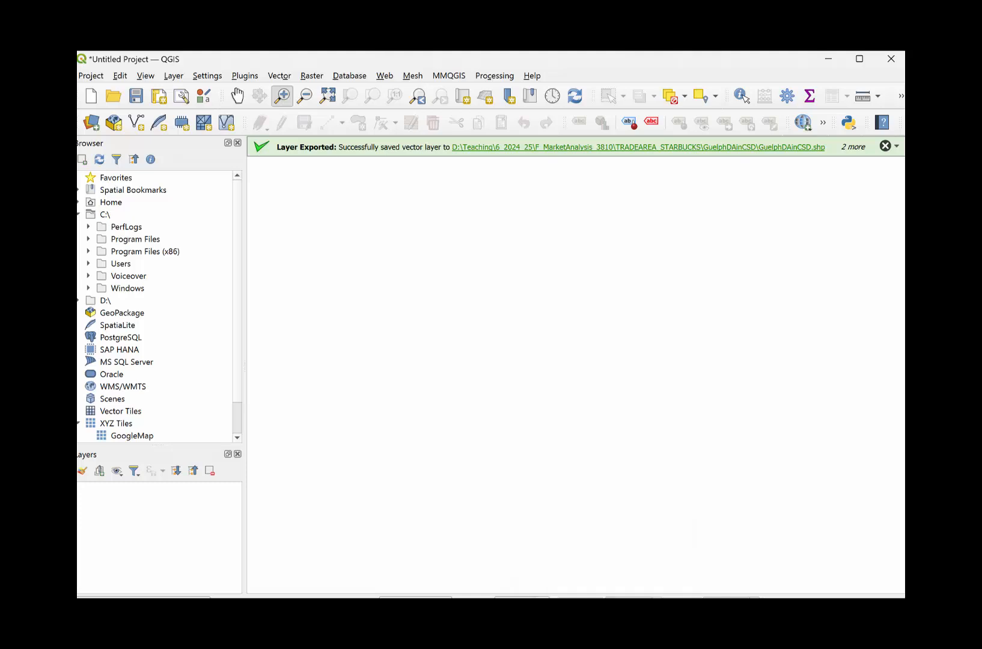
# Add GuelphDAinCSD.shp to the empty map from the GuelphDAinCSD folder in TRADEAREA_STARBUCKS, using File Explorer.
pyautogui.click(511, 610)
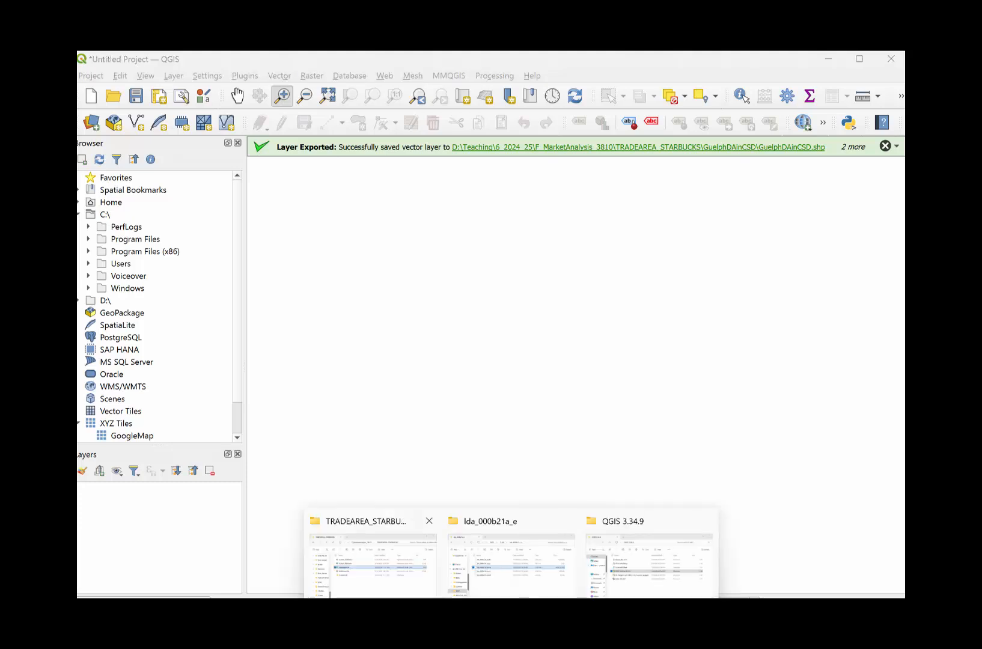
pyautogui.click(364, 559)
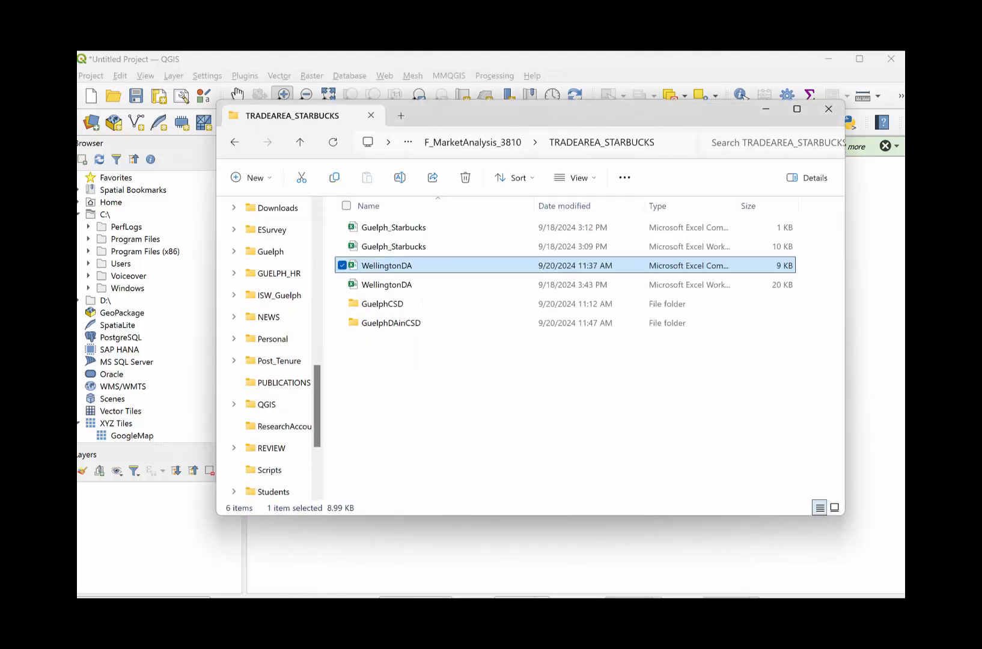
pyautogui.doubleClick(400, 325)
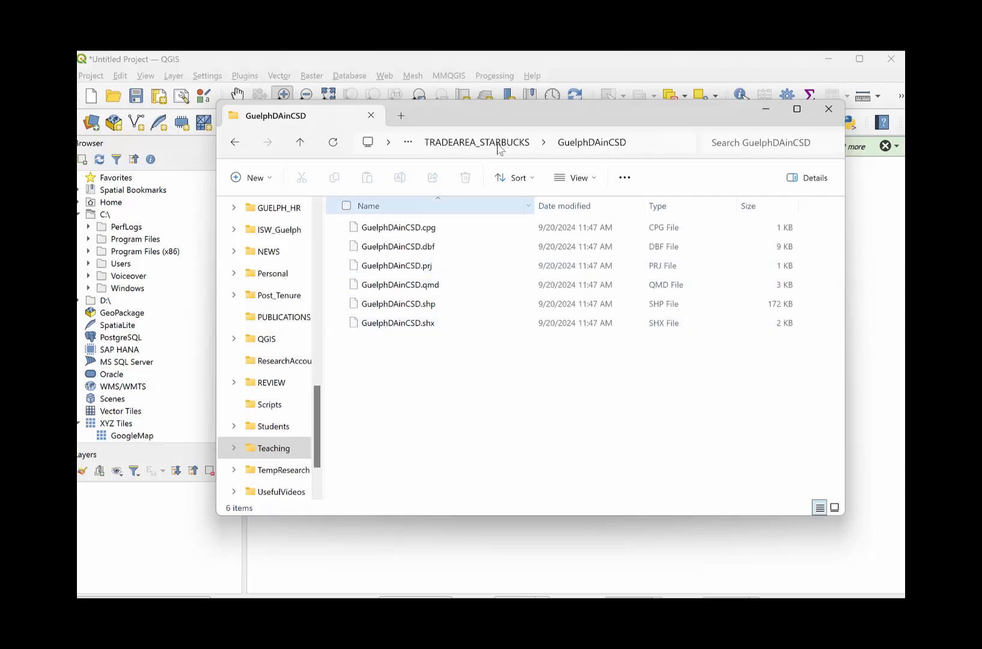
pyautogui.moveTo(502, 121); pyautogui.dragTo(186, 312)
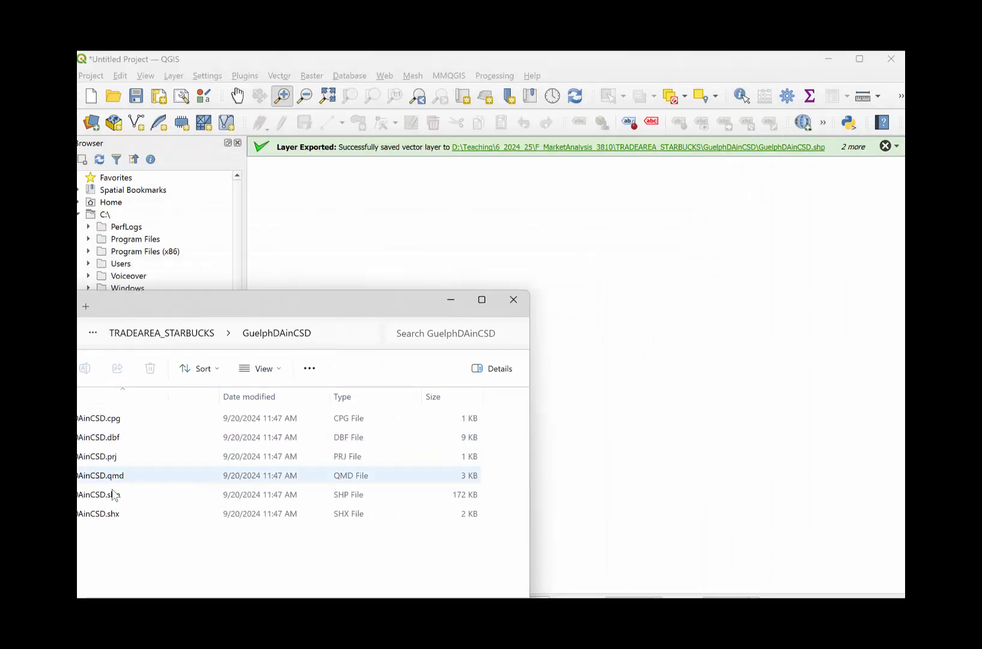
pyautogui.moveTo(99, 495); pyautogui.dragTo(673, 259)
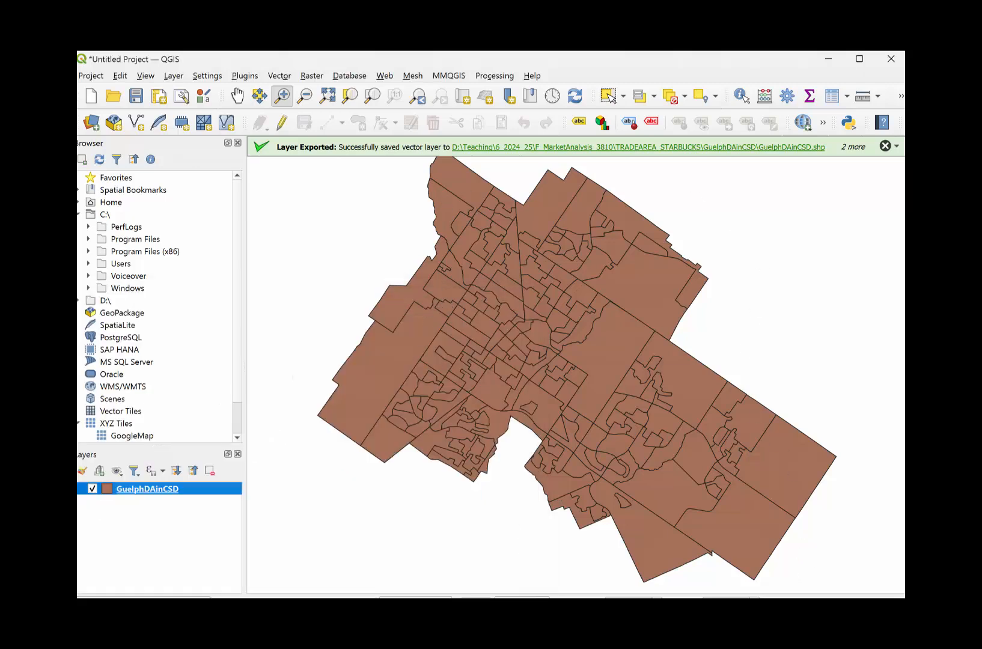
# Examine the attribute table of the GuelphDAinCSD layer, including its DAUID field, and close it.
pyautogui.rightClick(149, 492)
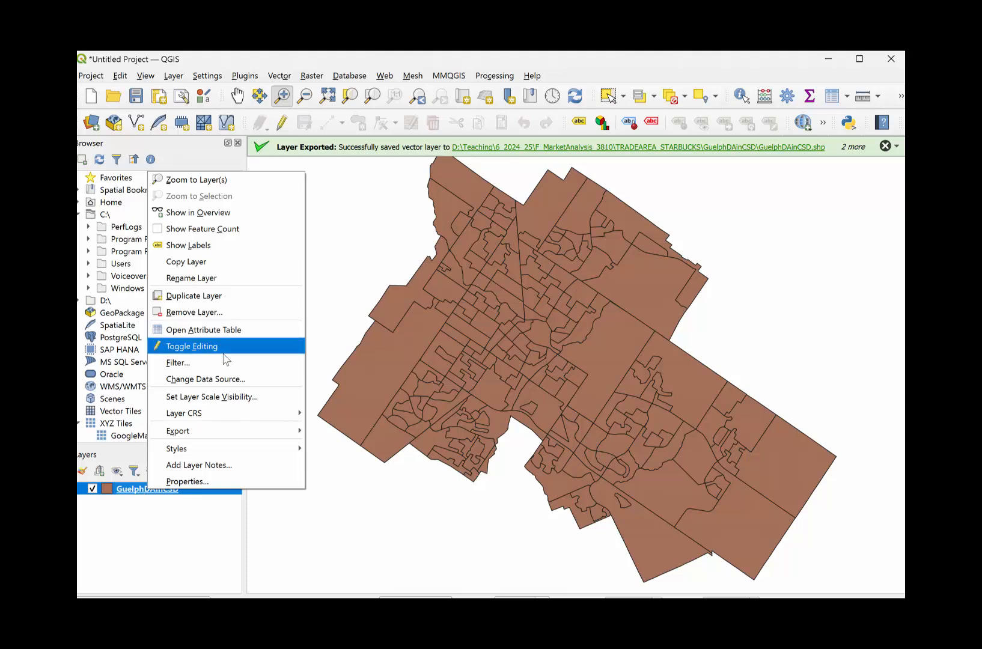
pyautogui.click(236, 334)
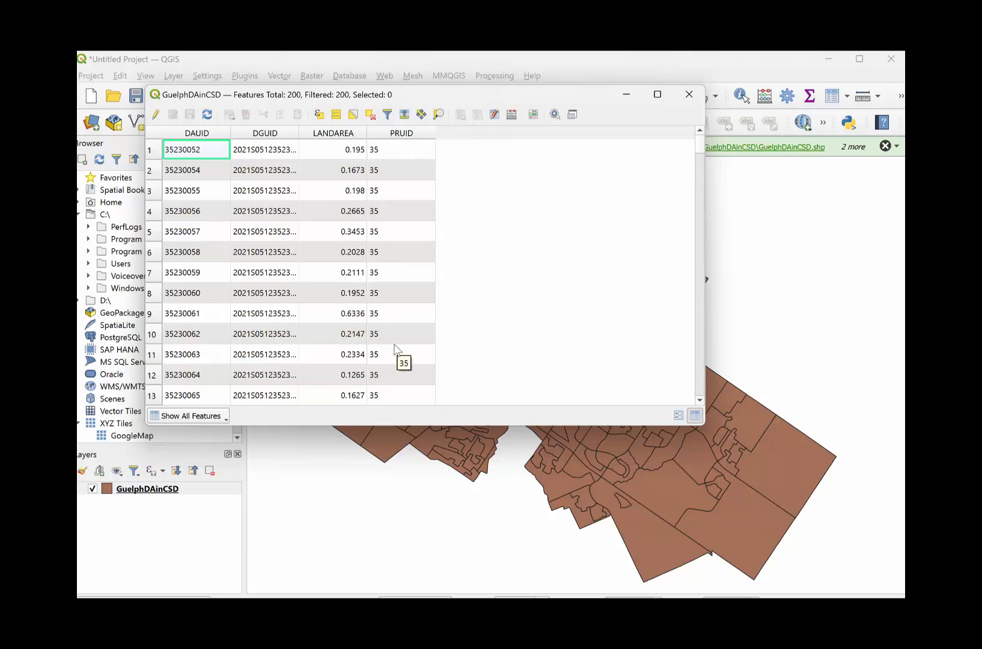
pyautogui.click(689, 94)
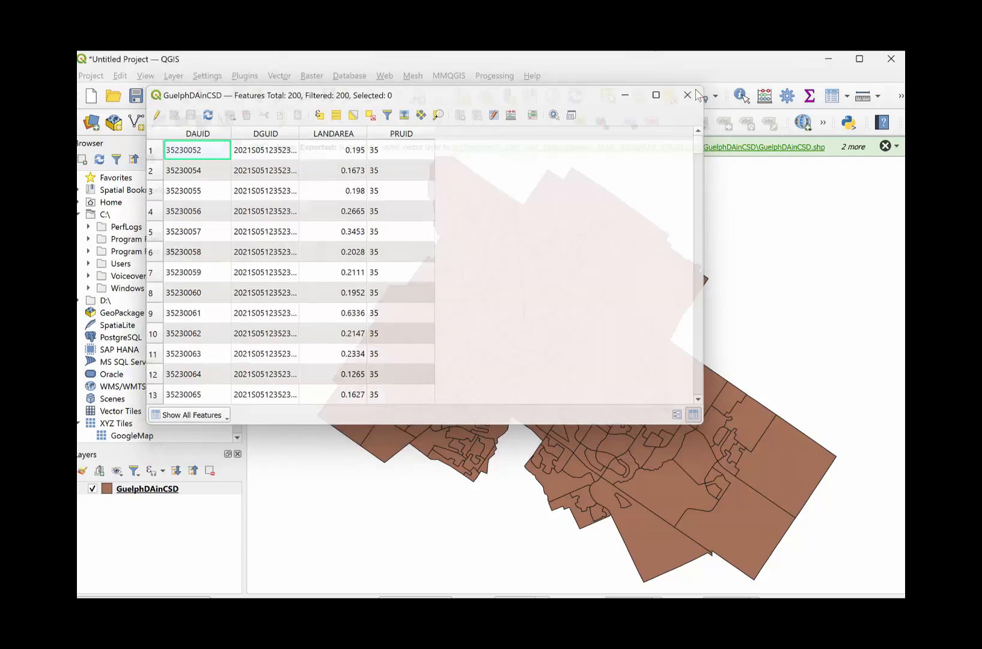